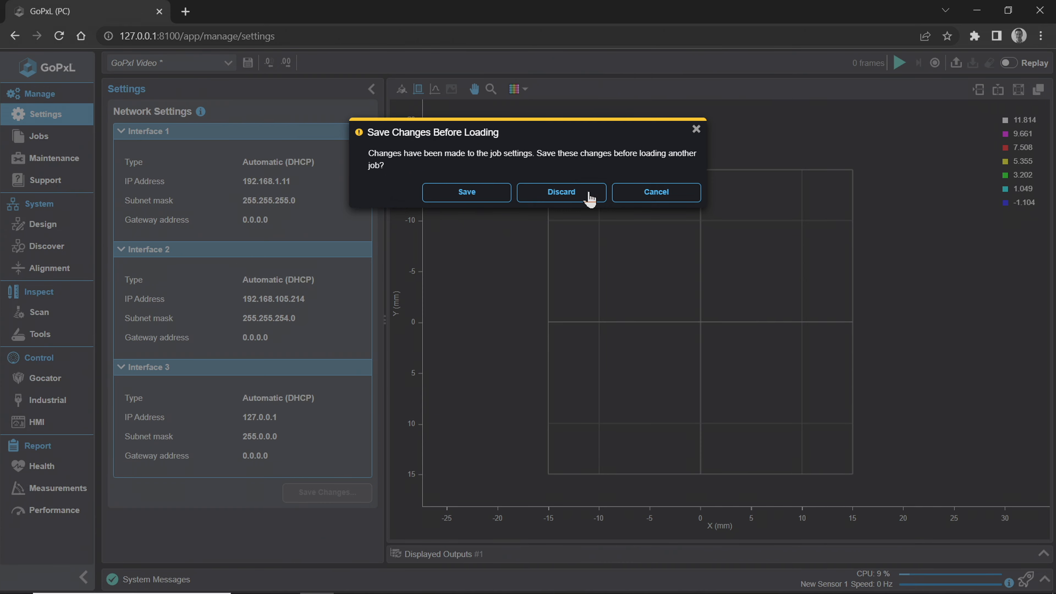
Discard the unsaved job changes and load the replay scan so the whole part can be seen
click(585, 202)
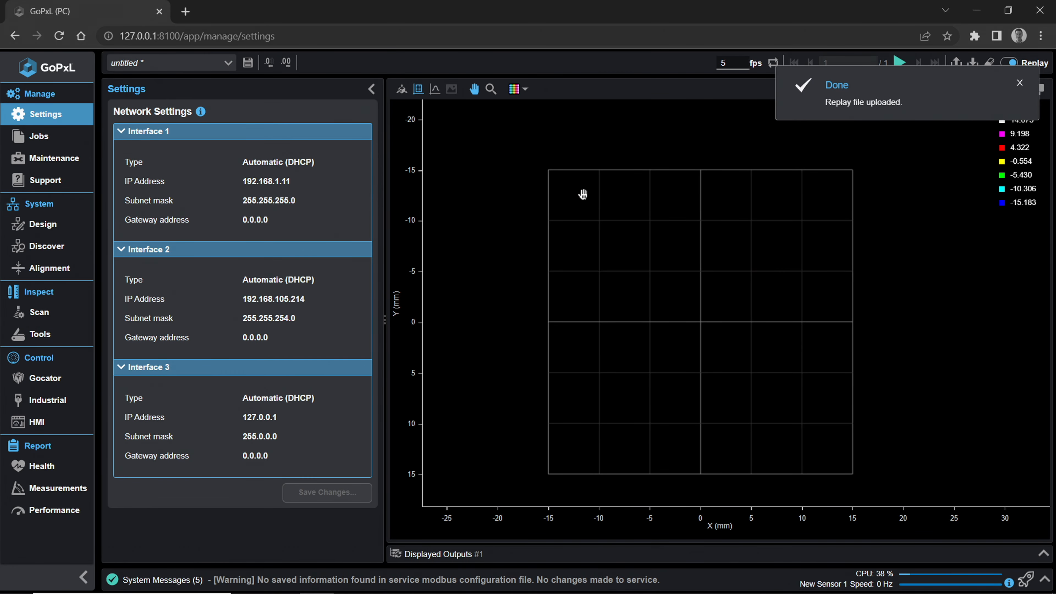
scroll(881, 171, down, 3)
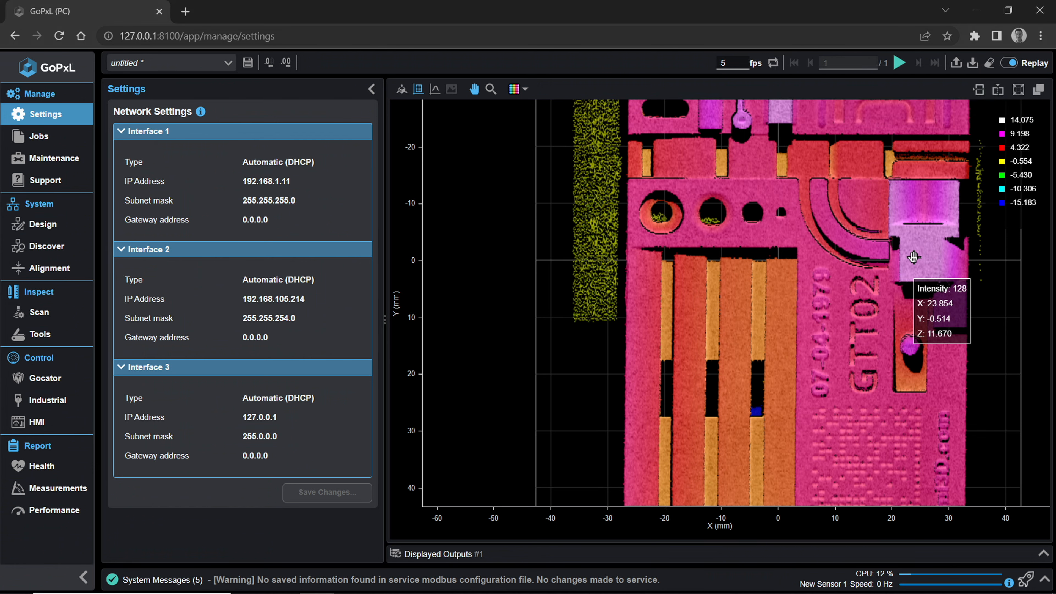
scroll(908, 260, down, 3)
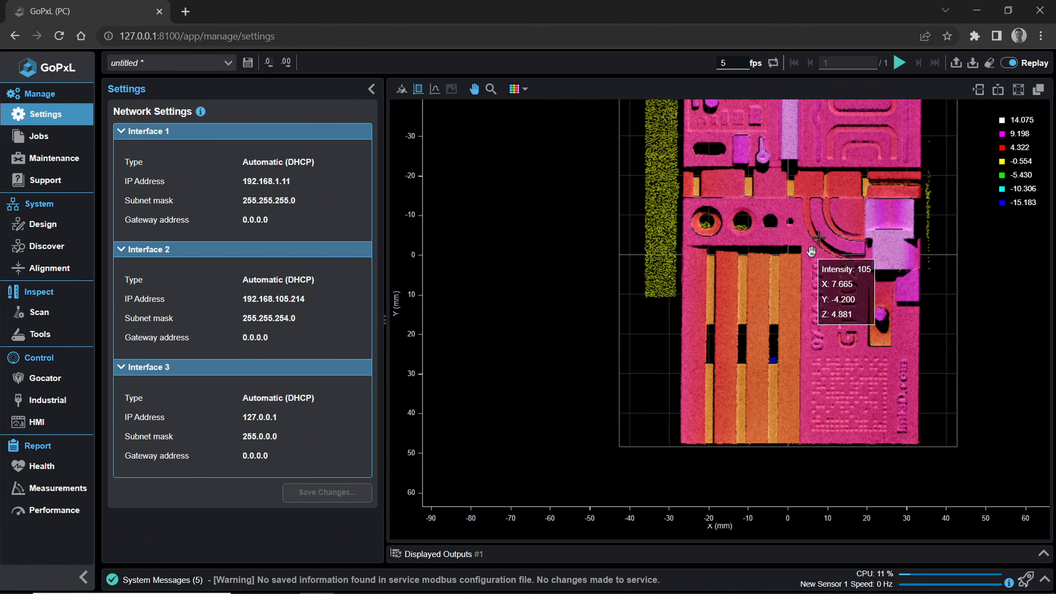
scroll(734, 303, down, 2)
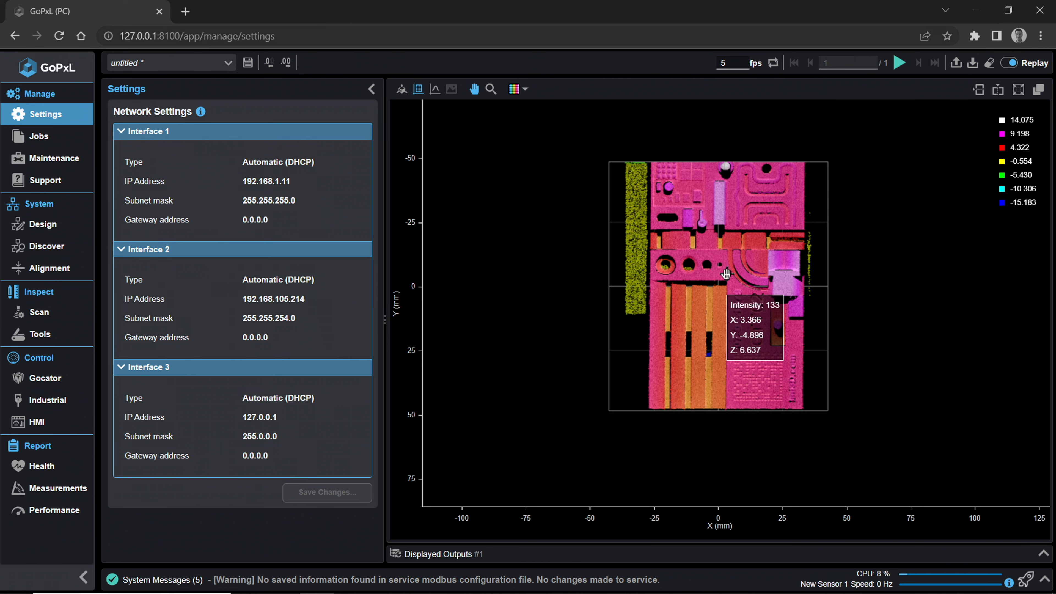
Examine the scanned part in the 3D, profile and 2D surface views
click(400, 90)
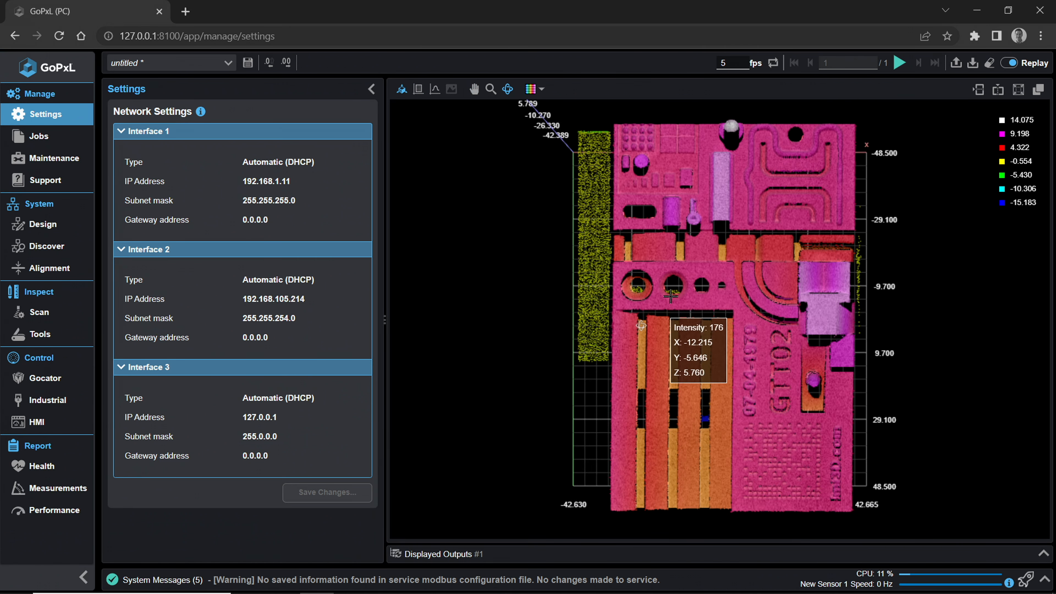
drag(628, 352, 893, 353)
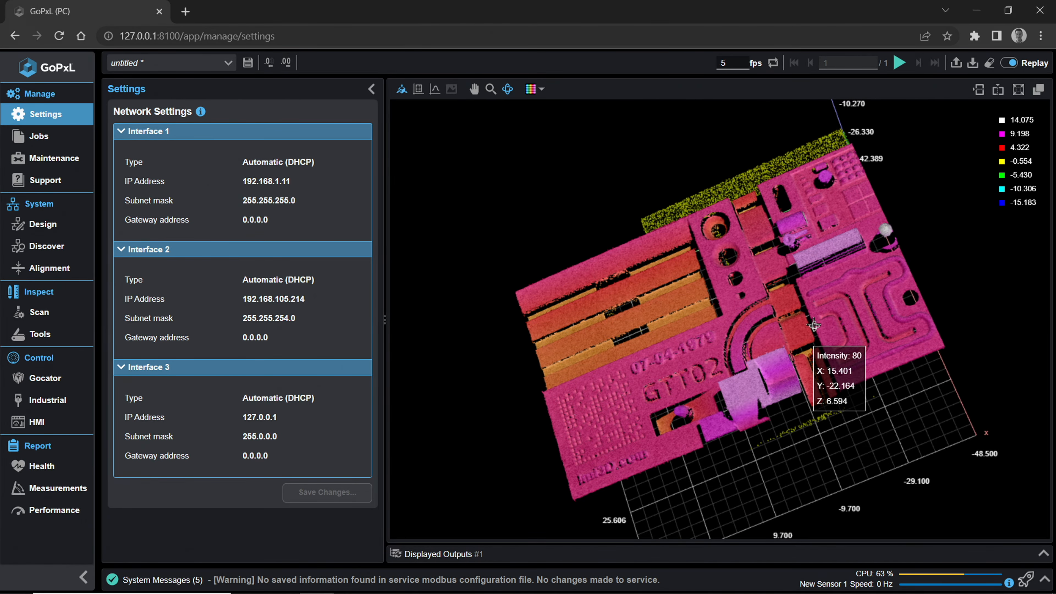
drag(790, 327, 682, 287)
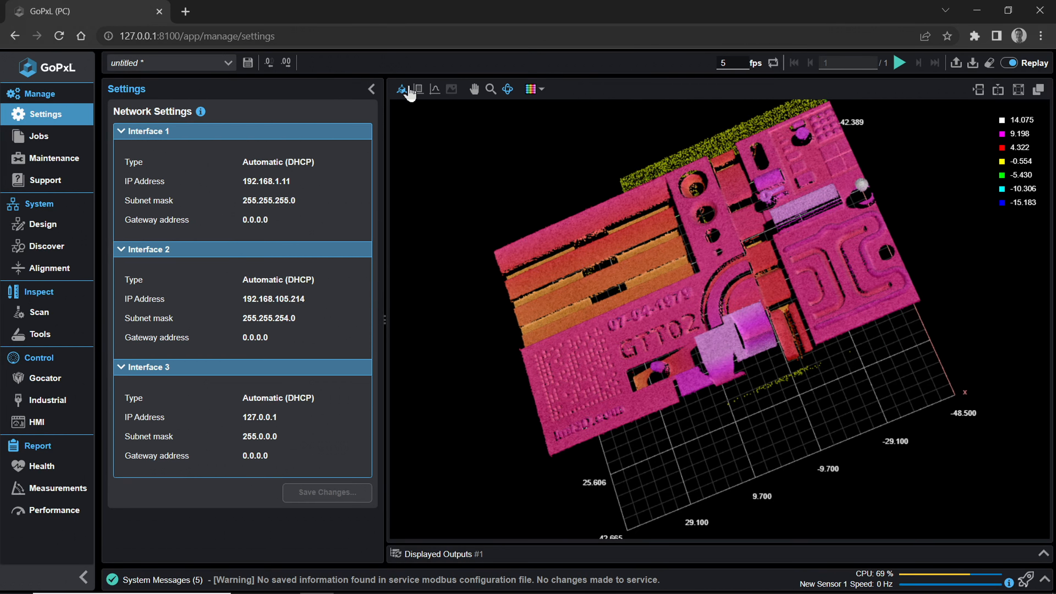
click(434, 89)
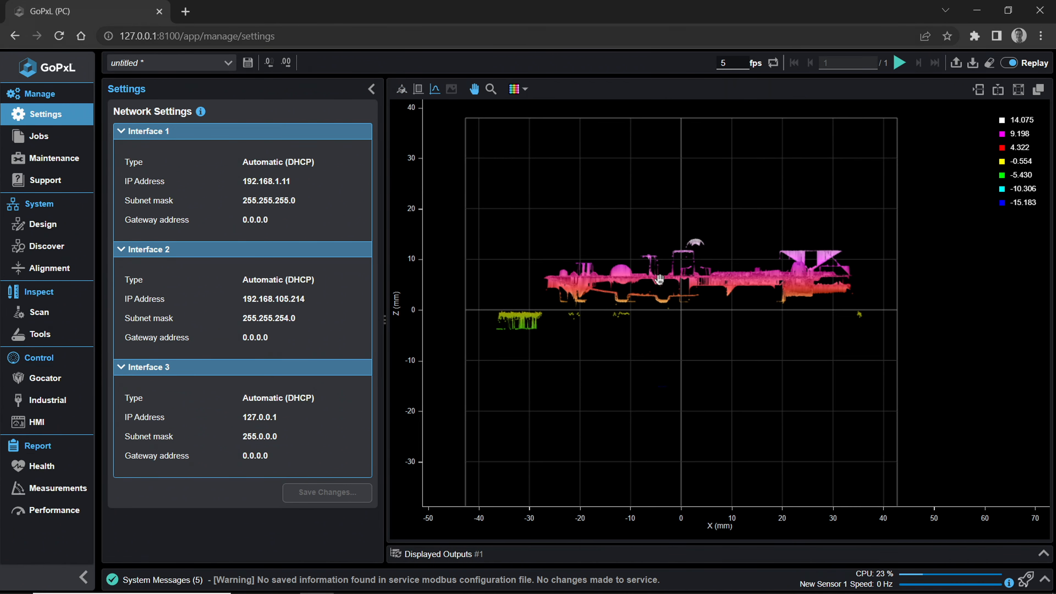
scroll(556, 285, down, 5)
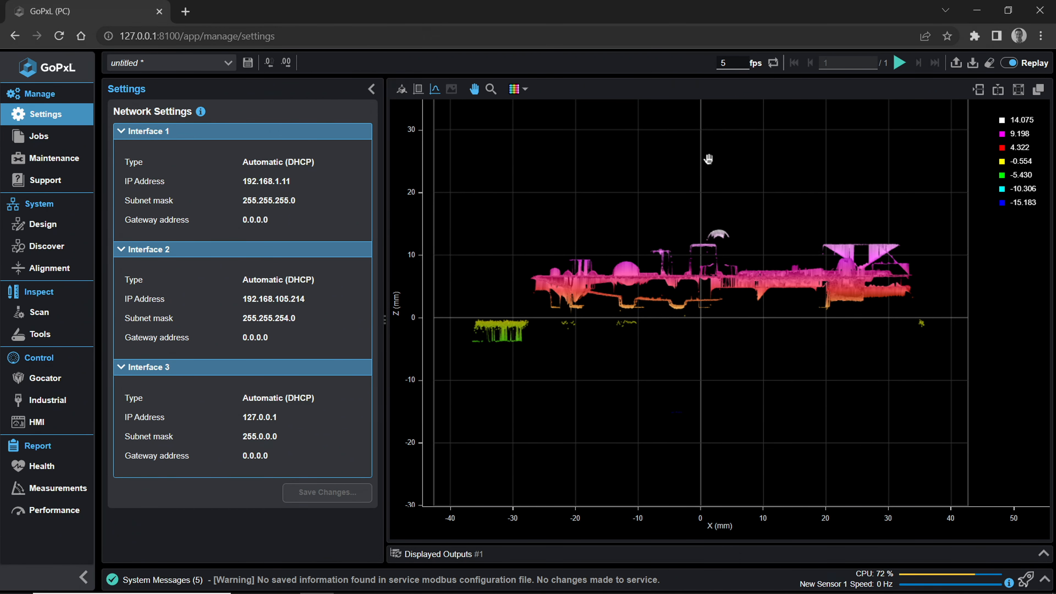
click(418, 89)
drag(758, 249, 723, 265)
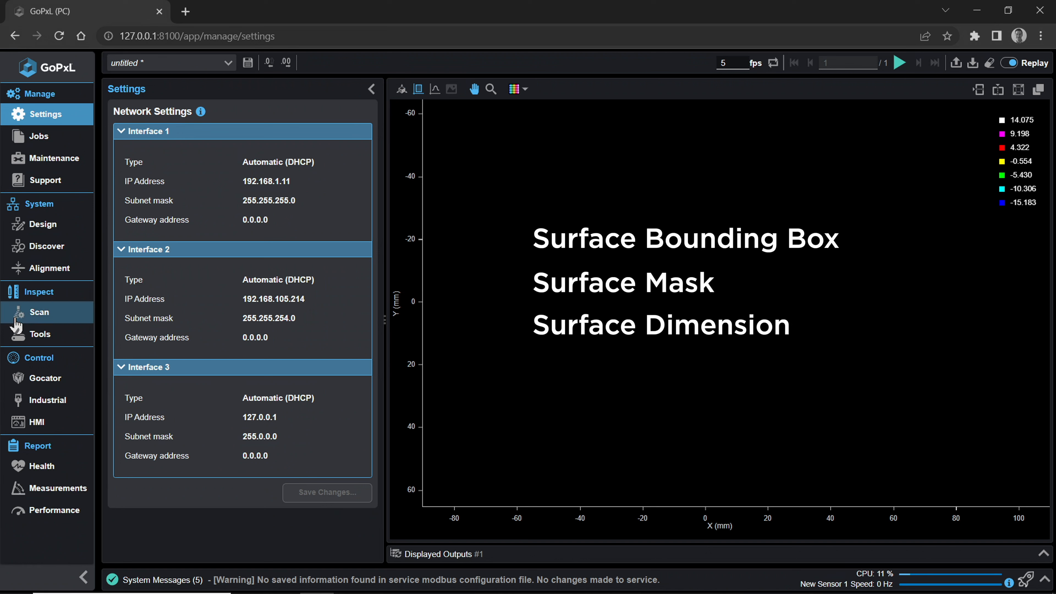
Find the Surface Bounding Box tool by searching for "bounding" and add it to the inspection tool chain
click(39, 339)
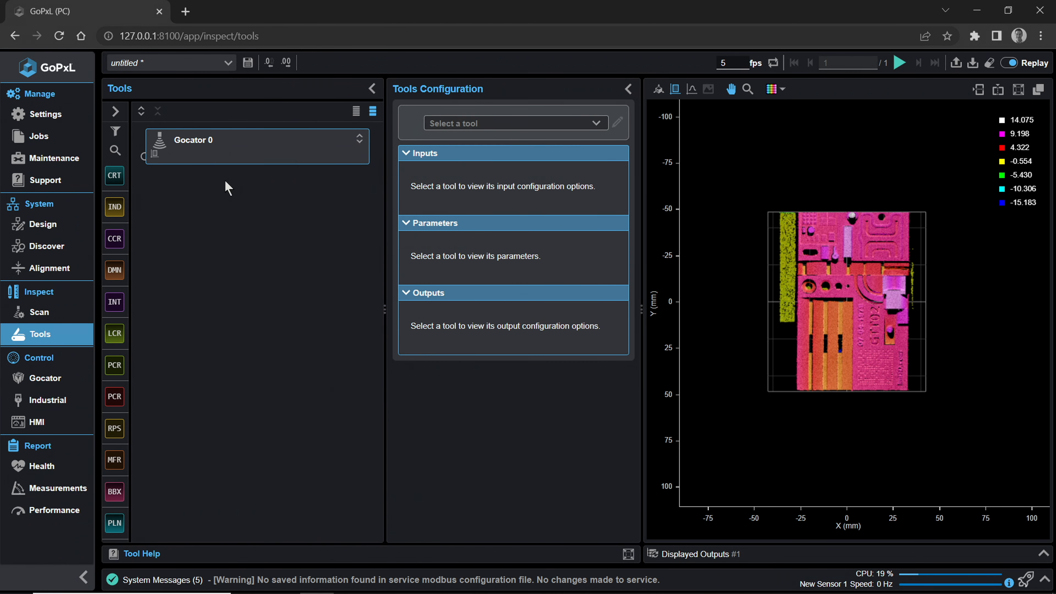
mouse_move(113, 208)
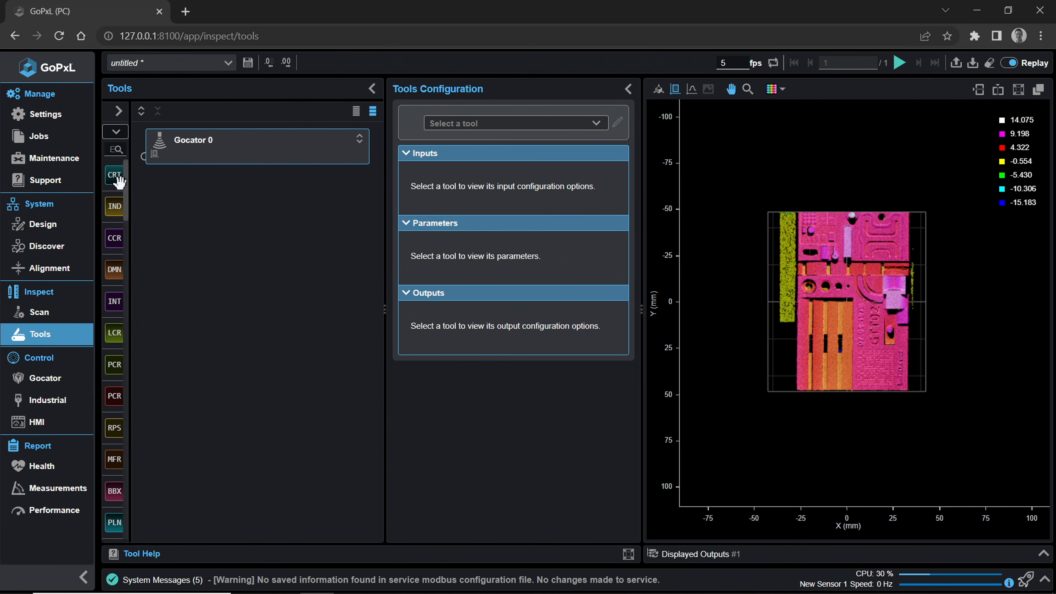
mouse_move(119, 182)
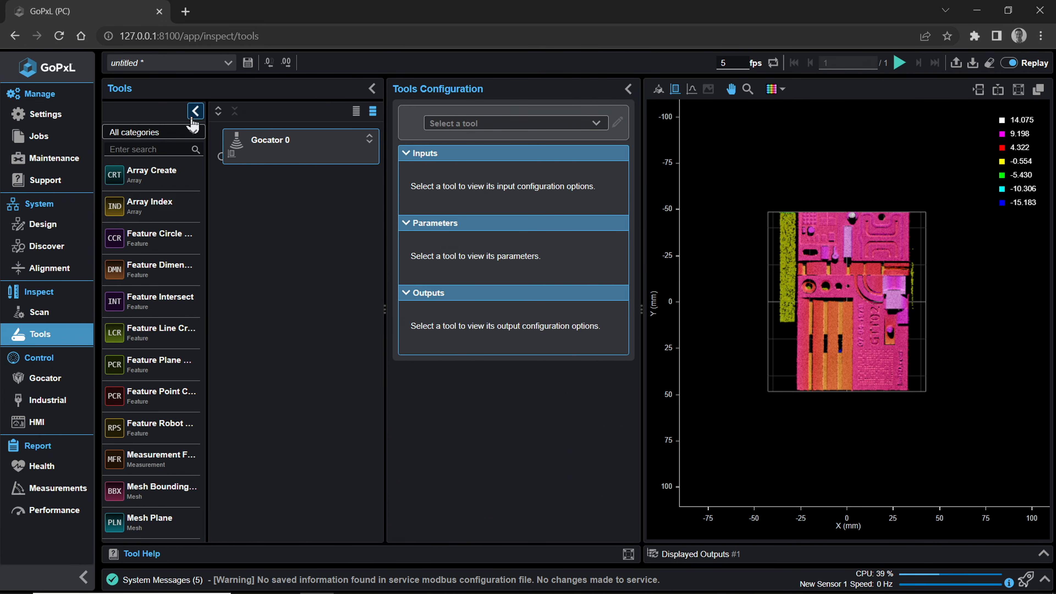
scroll(186, 297, down, 4)
scroll(177, 302, up, 4)
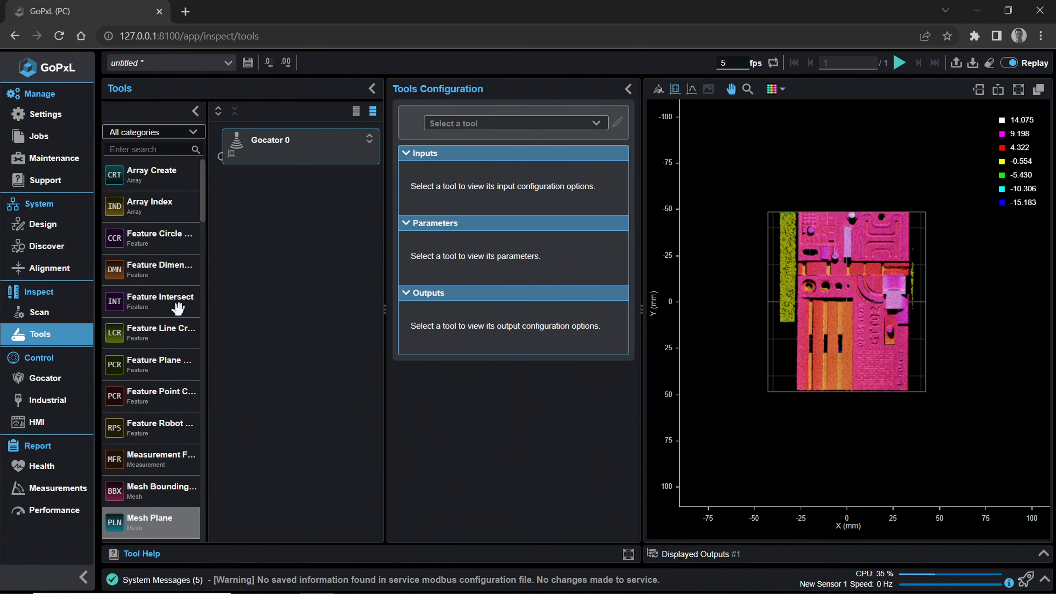
click(168, 149)
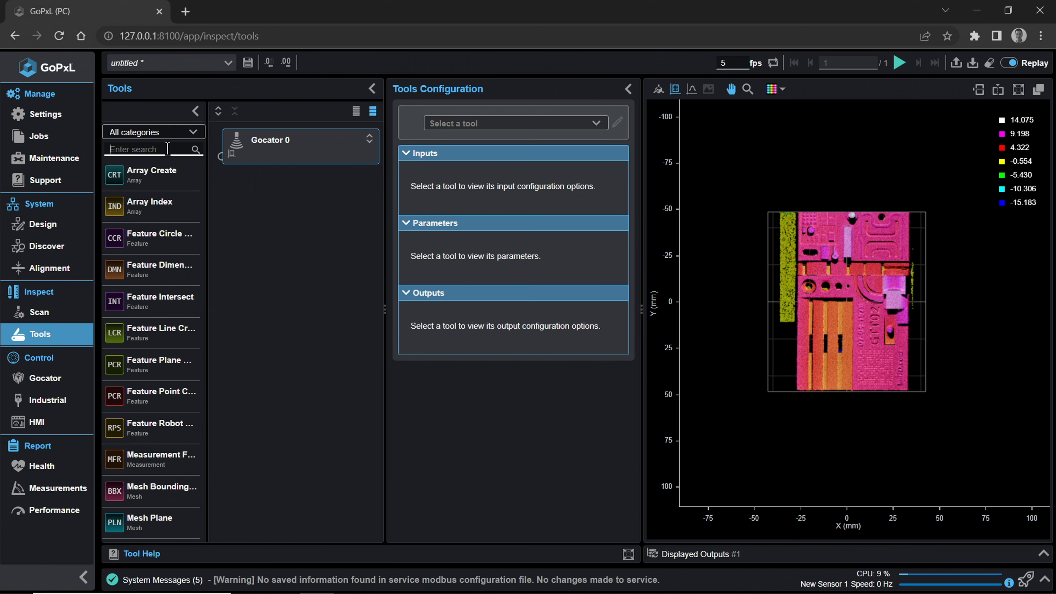
text(bounding)
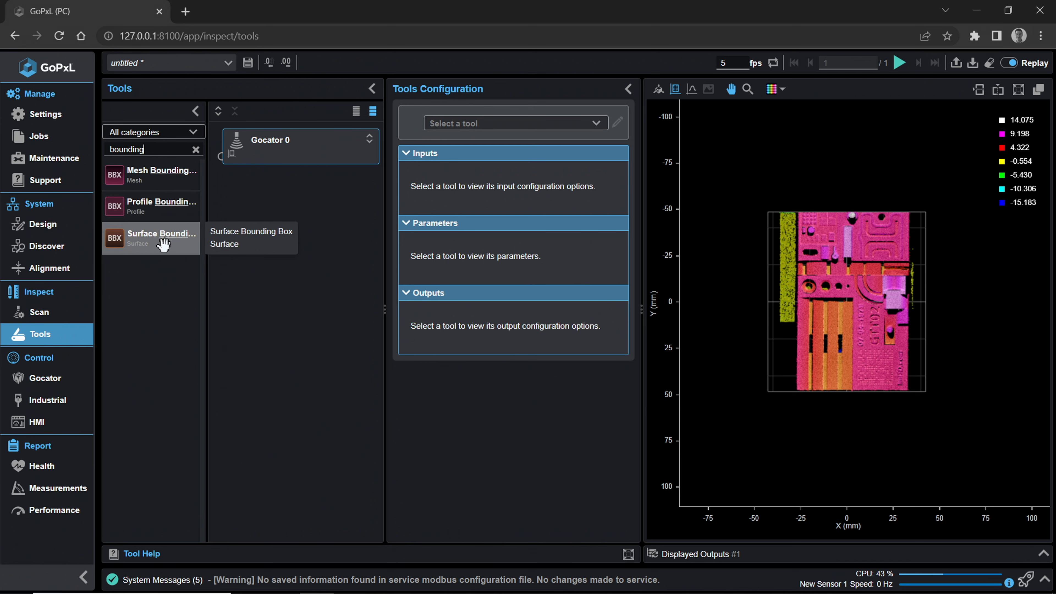
drag(164, 244, 308, 213)
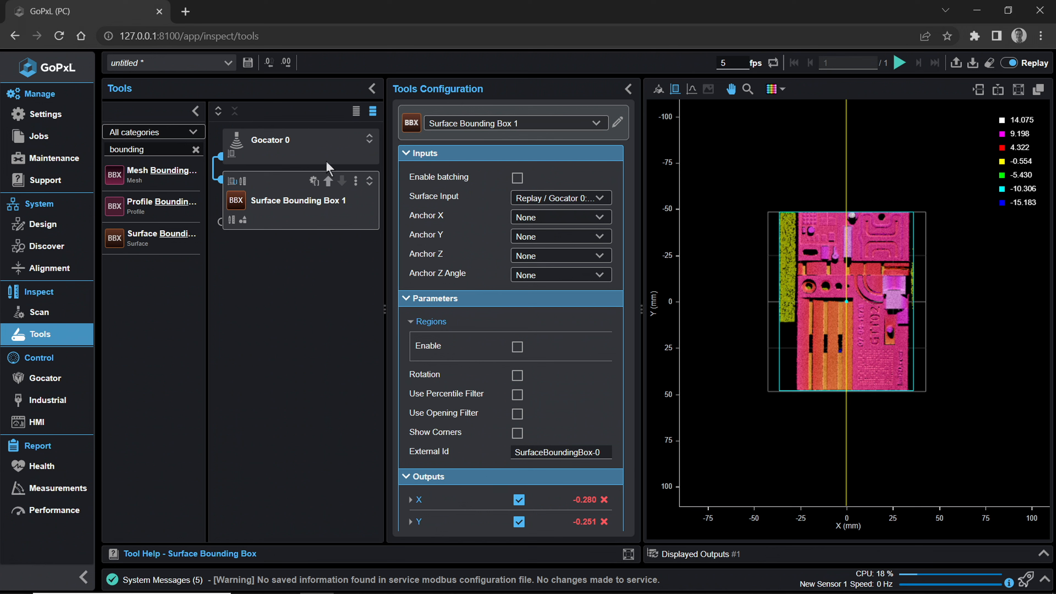
Expand the details of Gocator 0 and Surface Bounding Box 1, and examine the bounding box around the scan in 3D
click(370, 142)
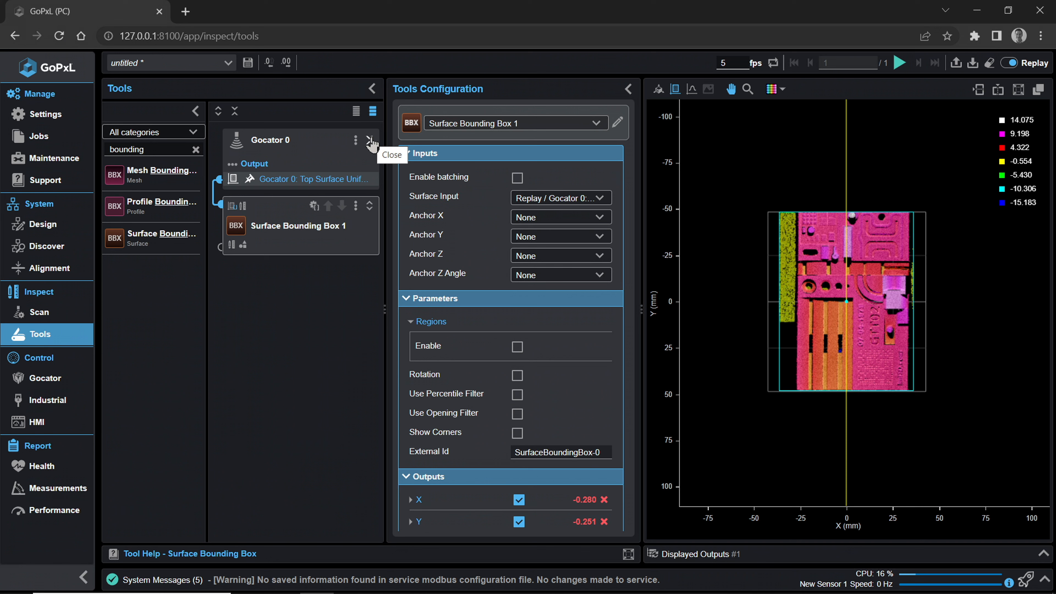
click(370, 206)
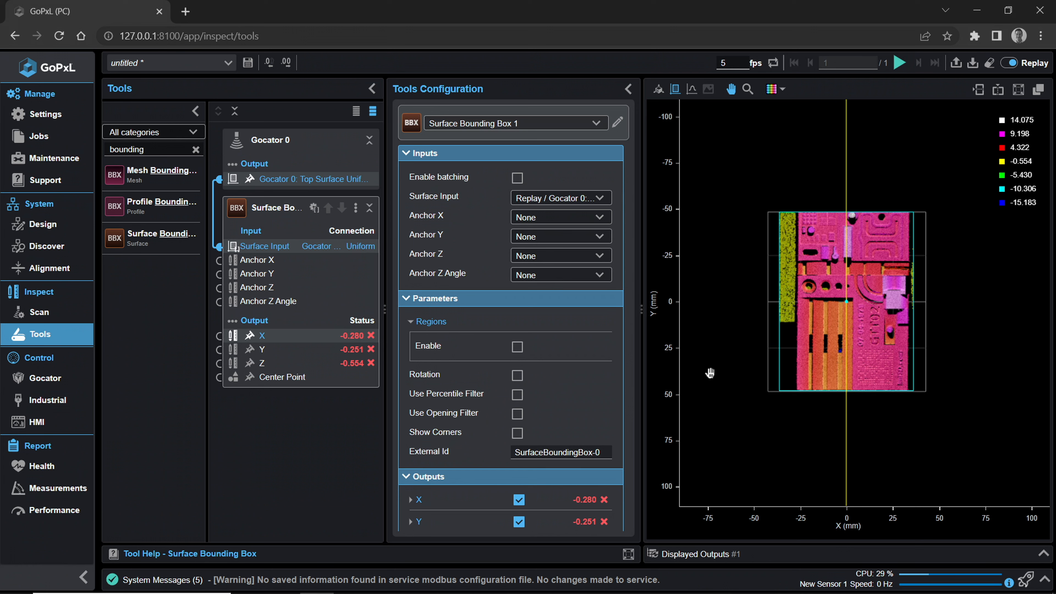
drag(807, 433, 794, 425)
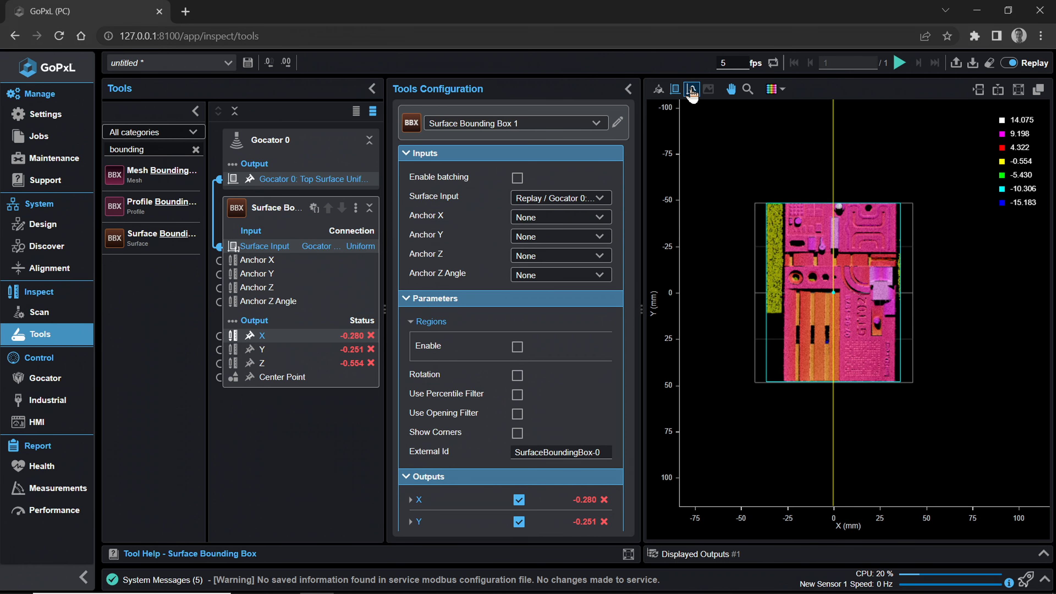
click(658, 89)
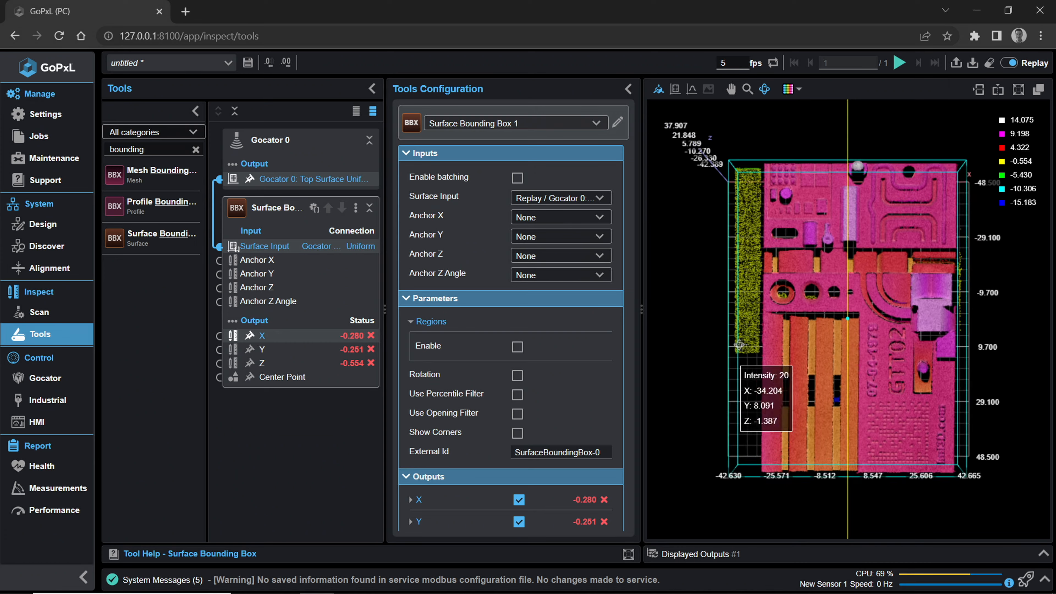
drag(753, 370, 653, 395)
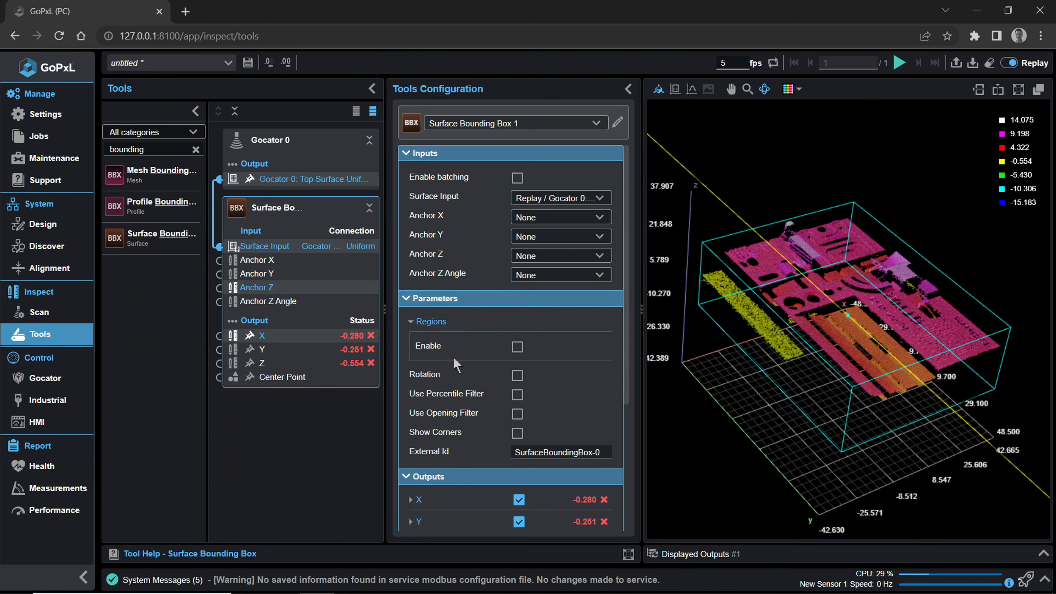
Enable the bounding box's percentile filter with a high percentile of 100% and a low percentile of 5%
scroll(492, 236, down, 3)
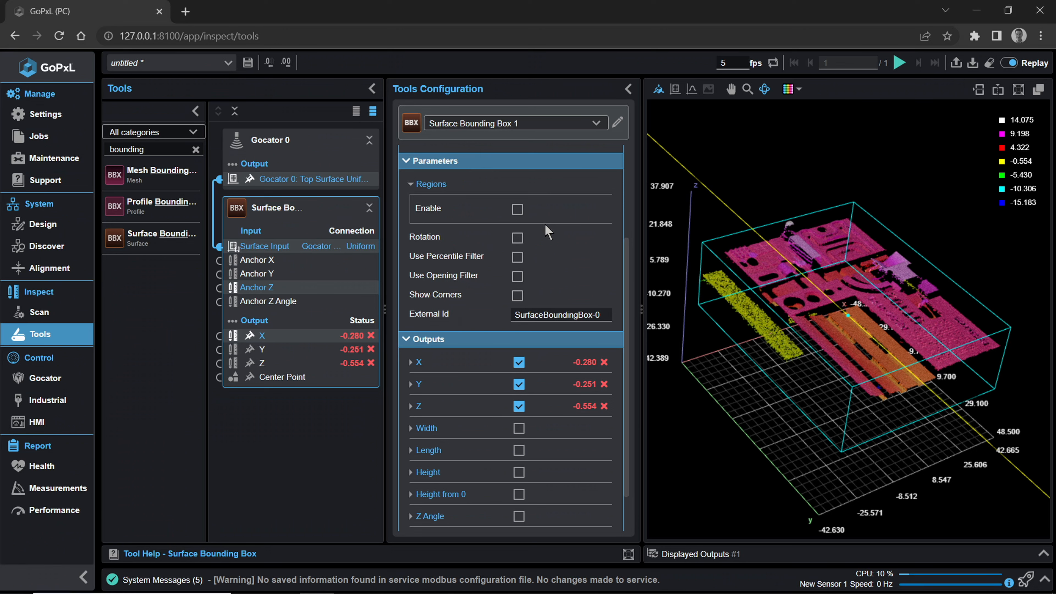
click(517, 257)
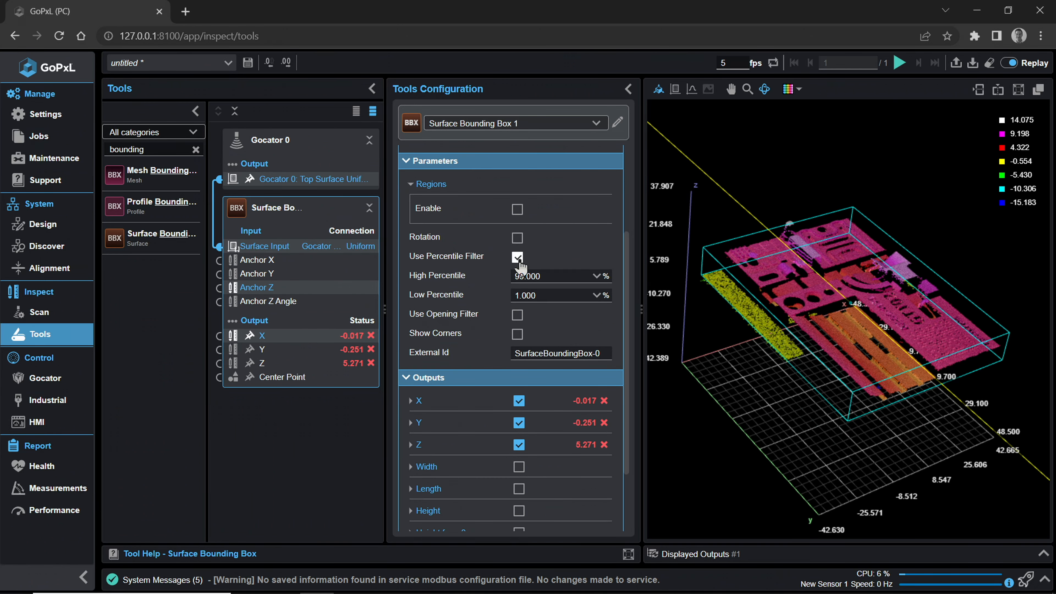
click(550, 273)
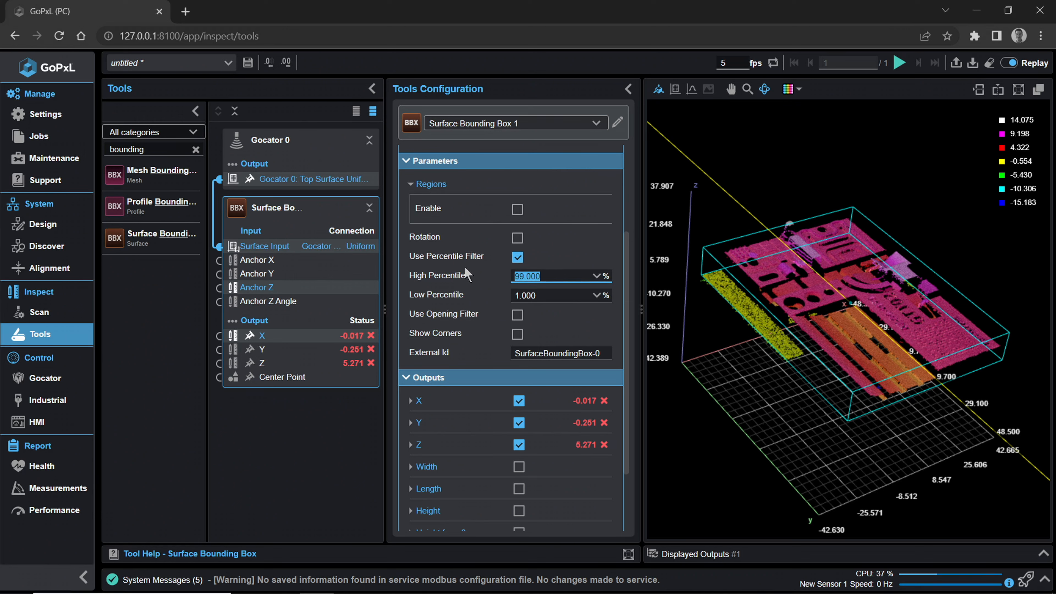
text(100)
key(Return)
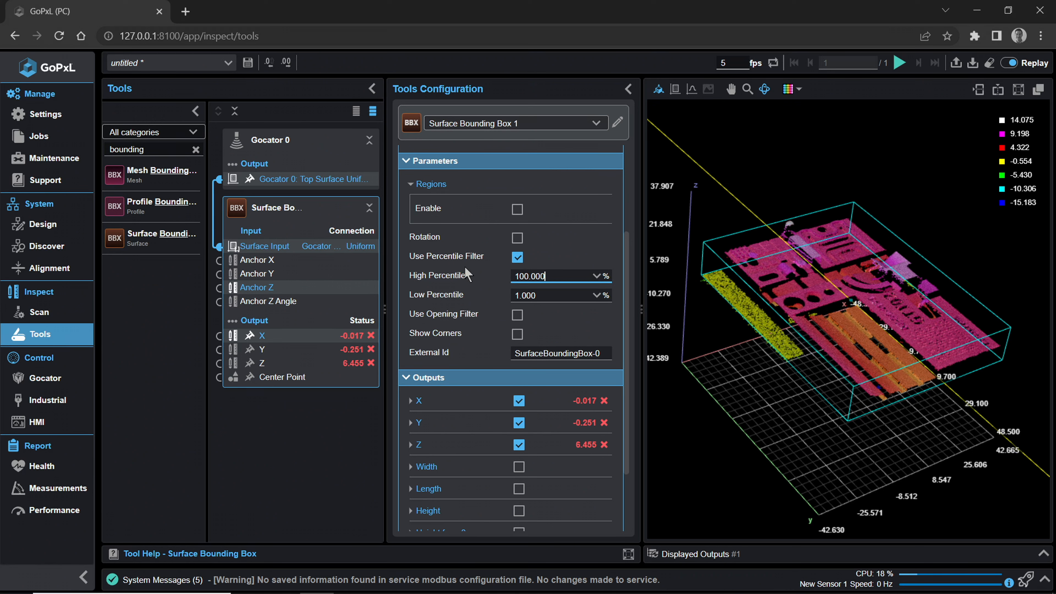
drag(545, 295, 503, 293)
text(5)
key(Return)
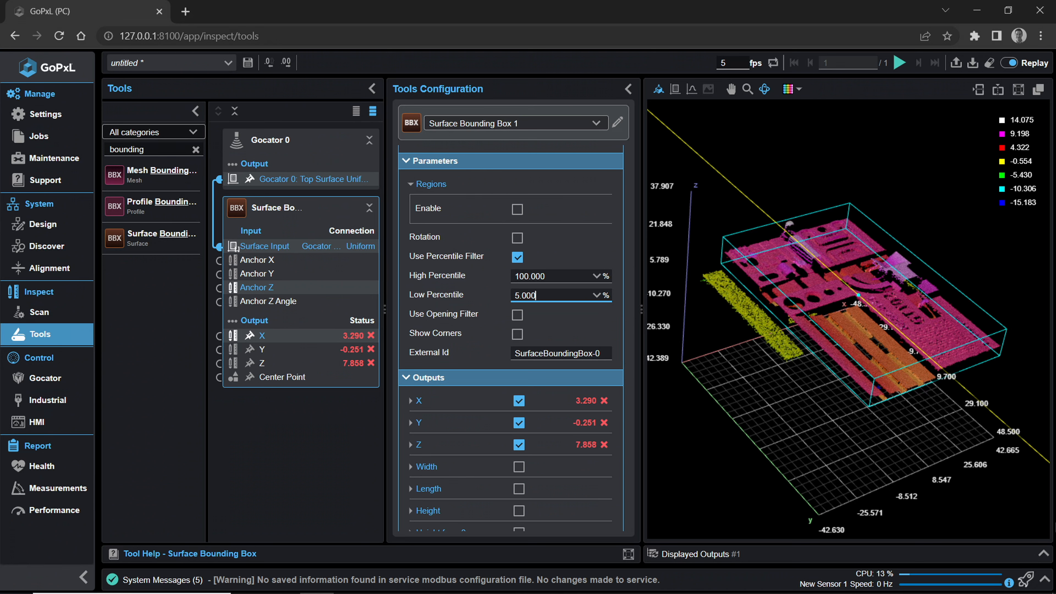
scroll(836, 395, up, 3)
drag(833, 414, 785, 409)
mouse_move(786, 407)
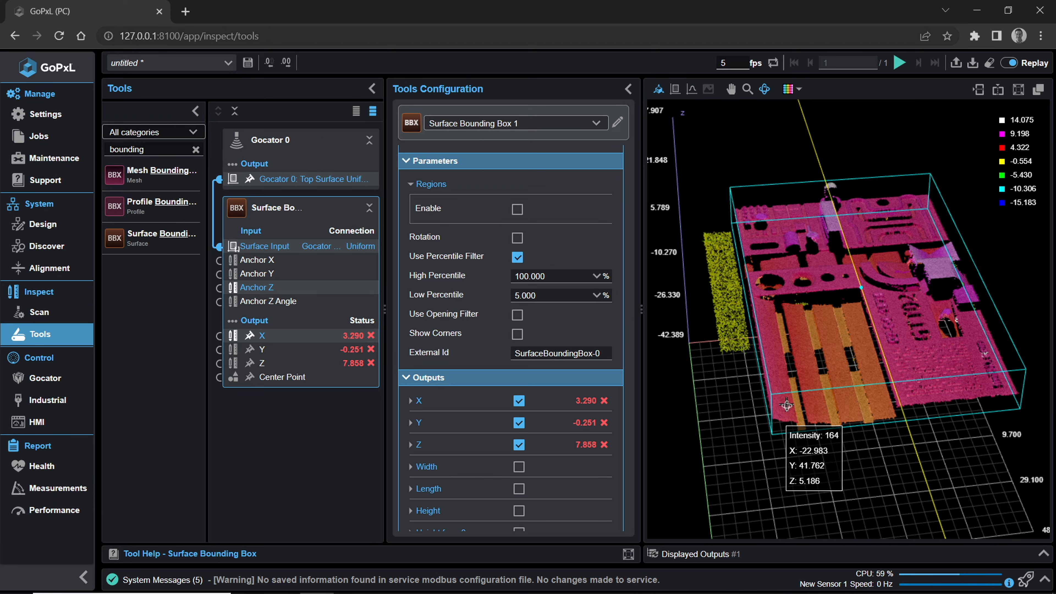
click(589, 270)
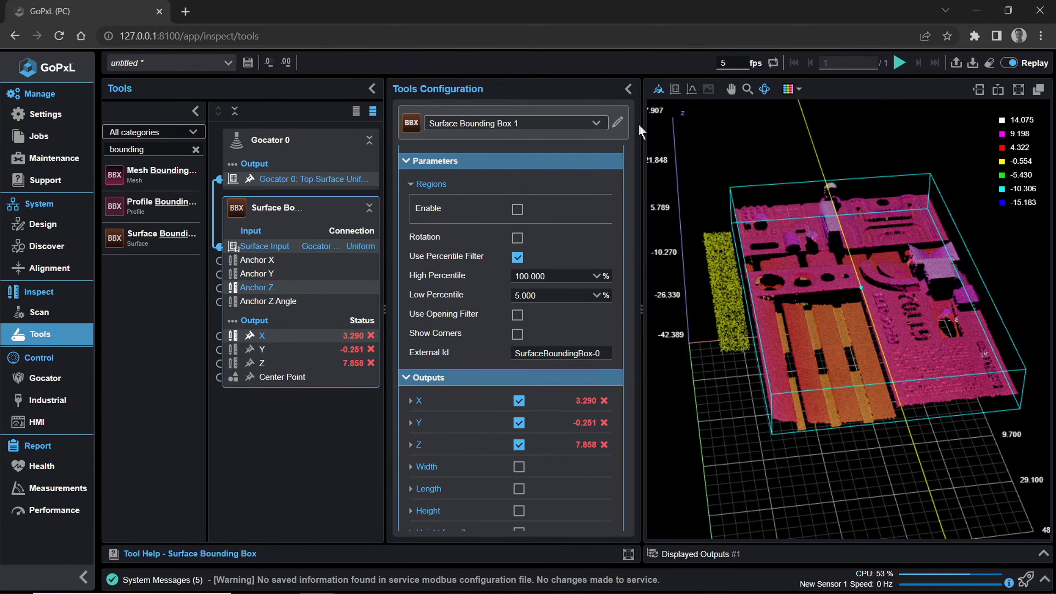
click(629, 89)
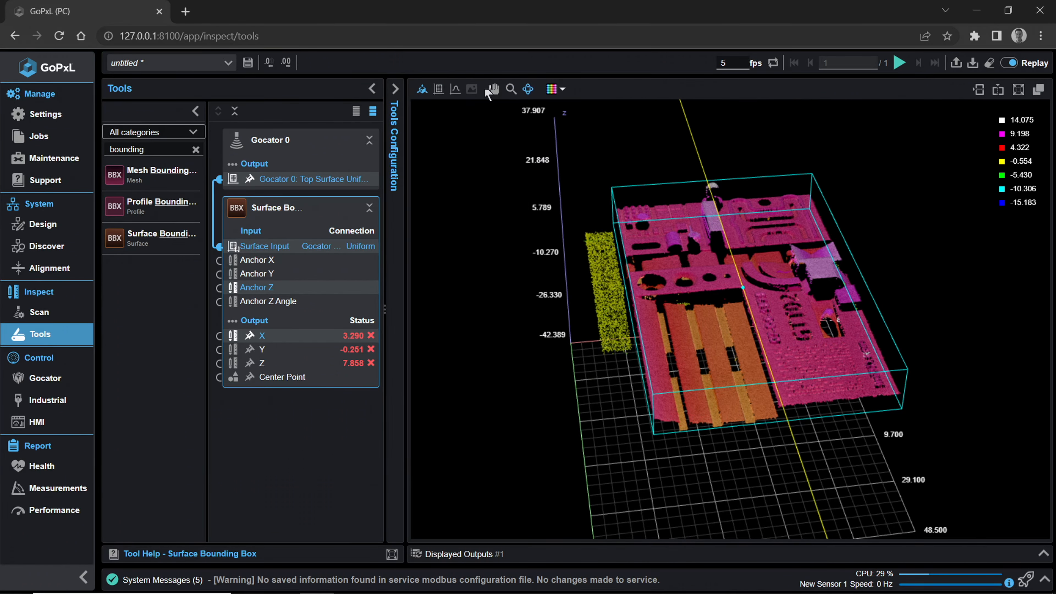
click(396, 92)
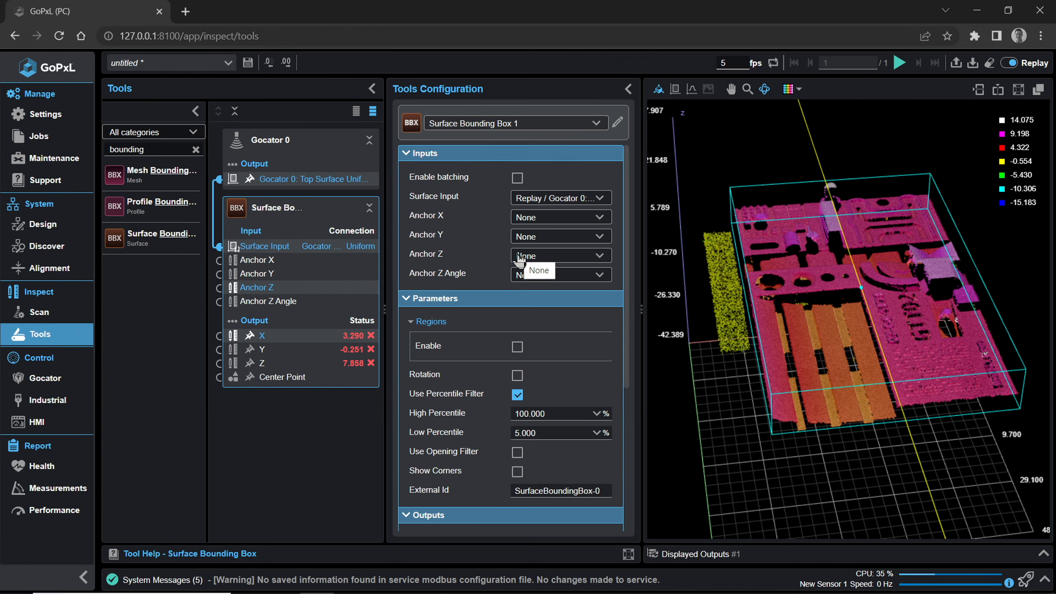
Enable the Width, Length and Height outputs of the Surface Bounding Box tool
scroll(520, 260, down, 5)
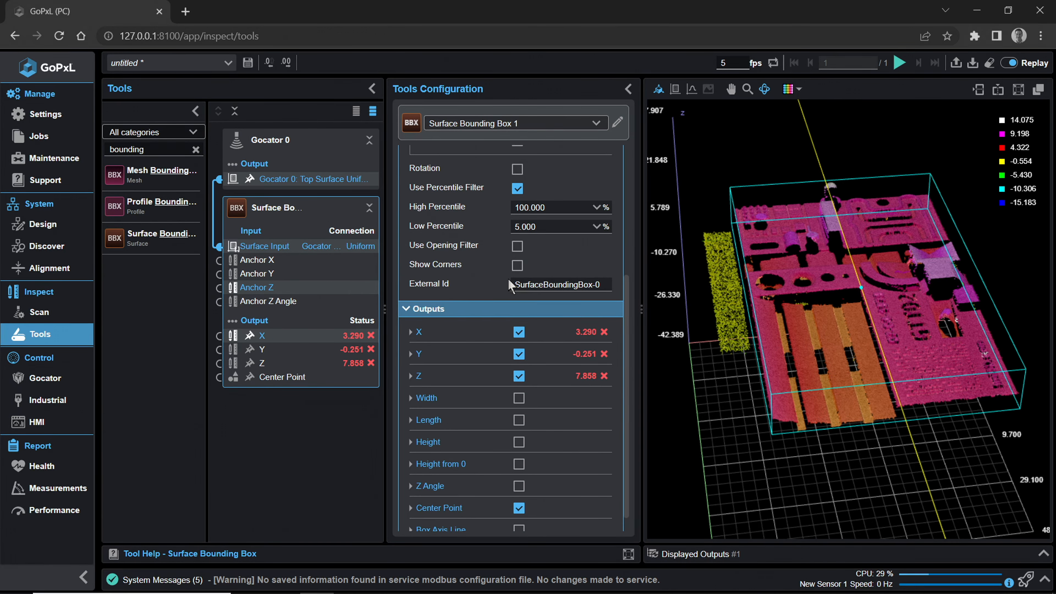
scroll(511, 285, down, 1)
click(519, 378)
click(519, 399)
click(519, 422)
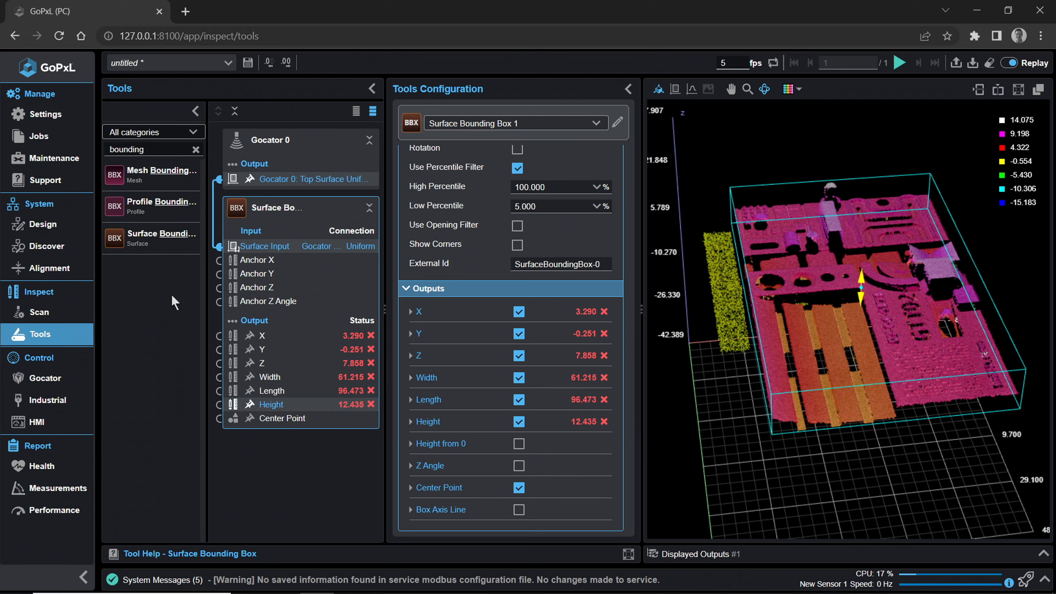
Find the Surface Mask tool by searching for "mask", add it to the tool chain, and collapse the details of Surface Bounding Box 1
click(195, 149)
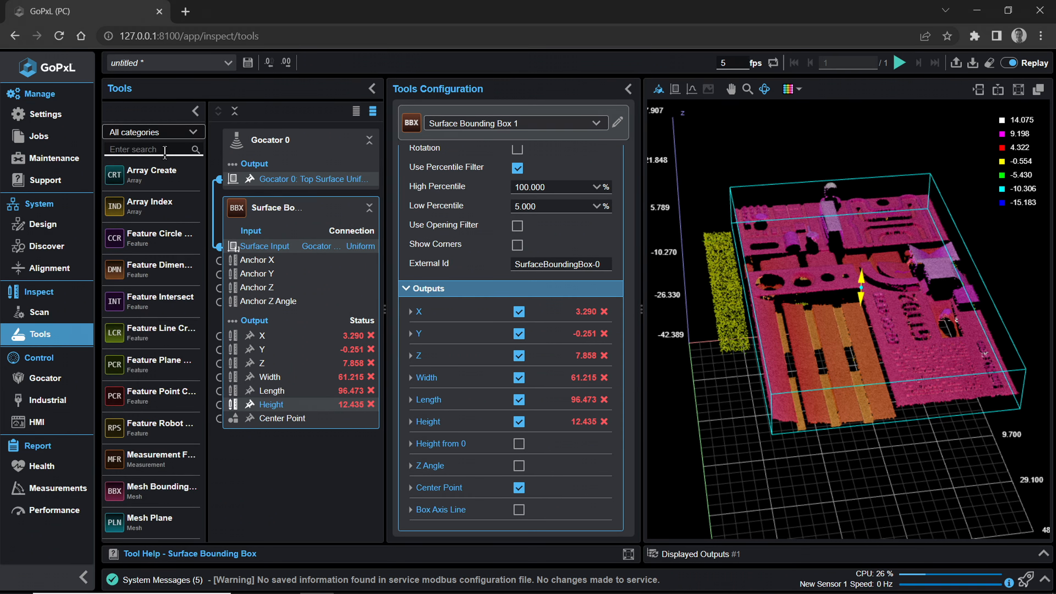
text(mask)
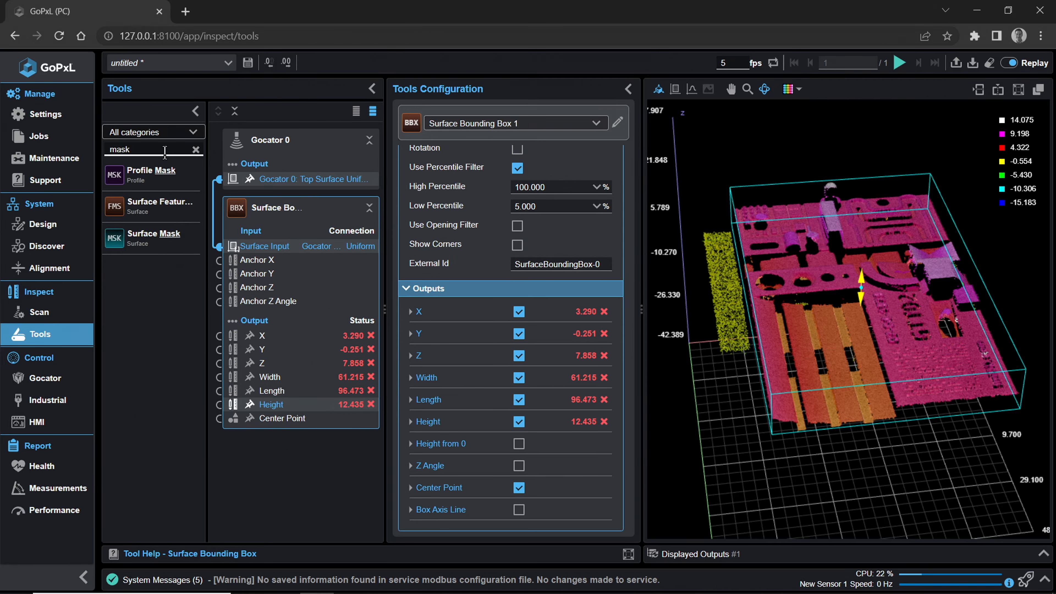
drag(137, 239, 297, 497)
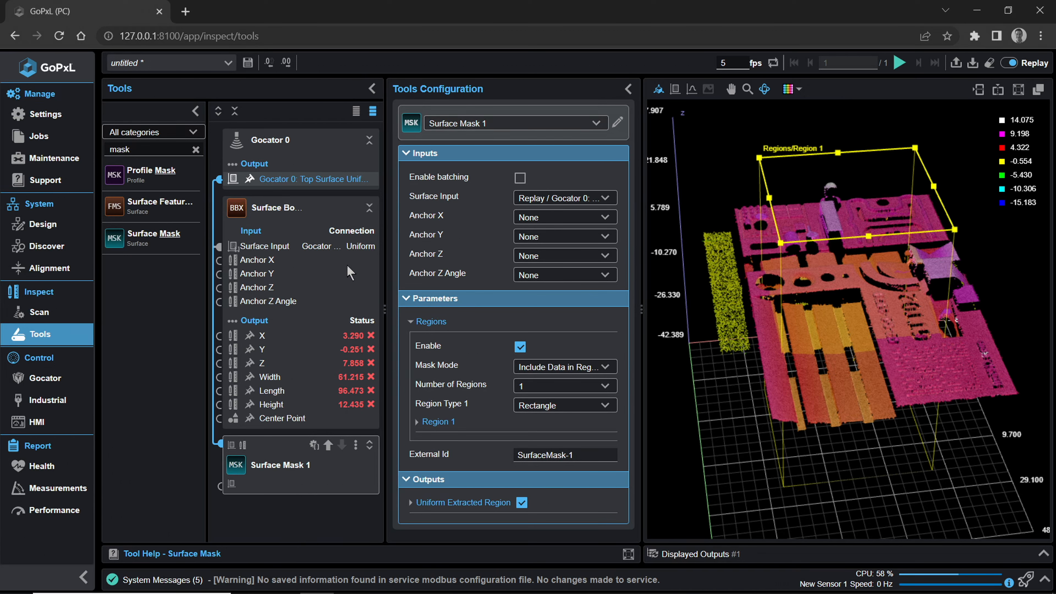
click(369, 208)
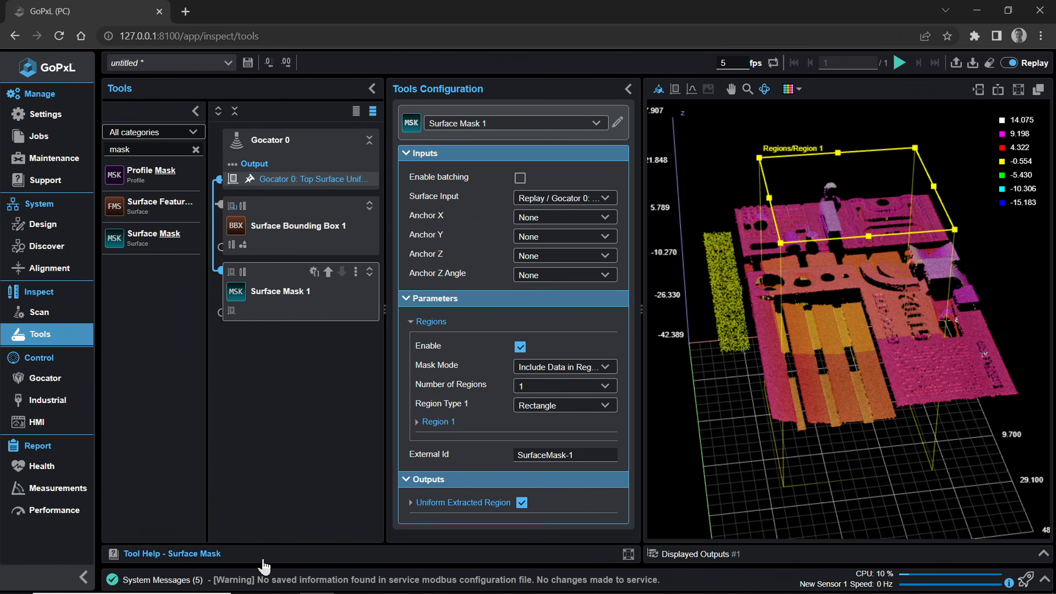
Read the Surface Mask tool's help description and close the help
click(175, 558)
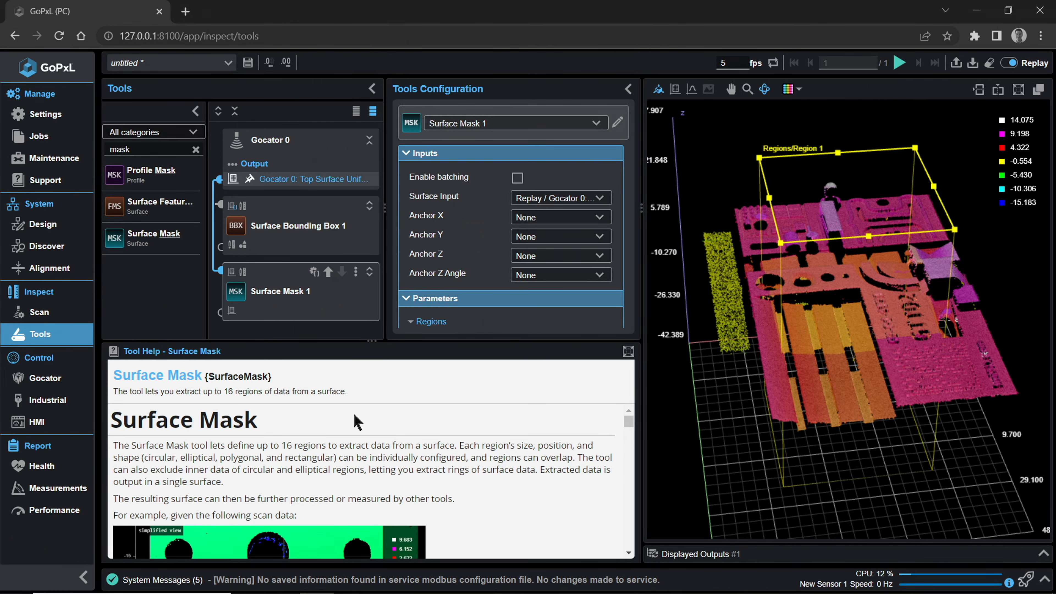
scroll(355, 424, down, 1)
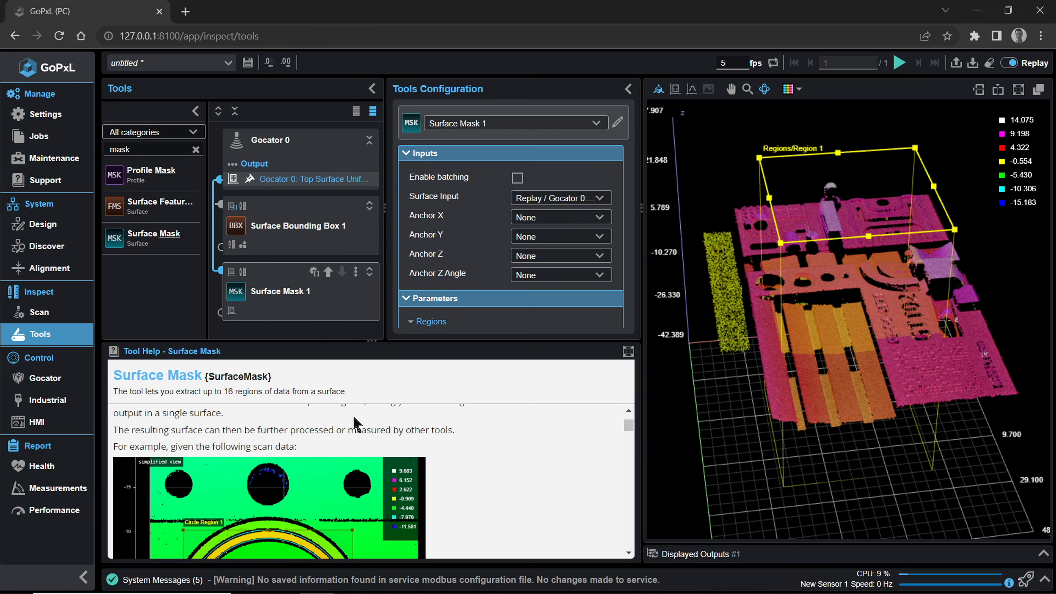
scroll(366, 427, up, 2)
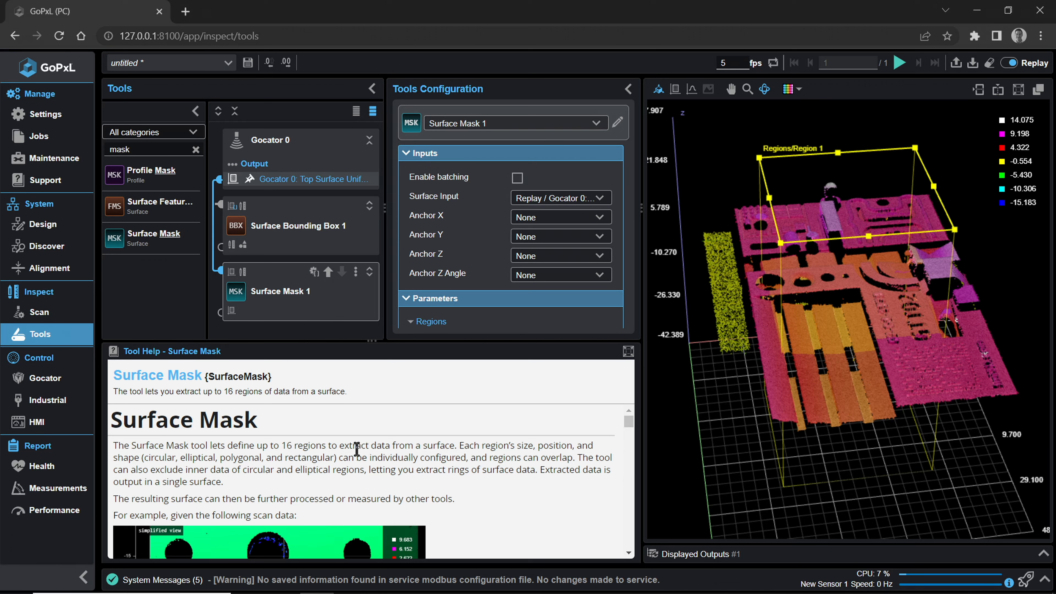
click(295, 350)
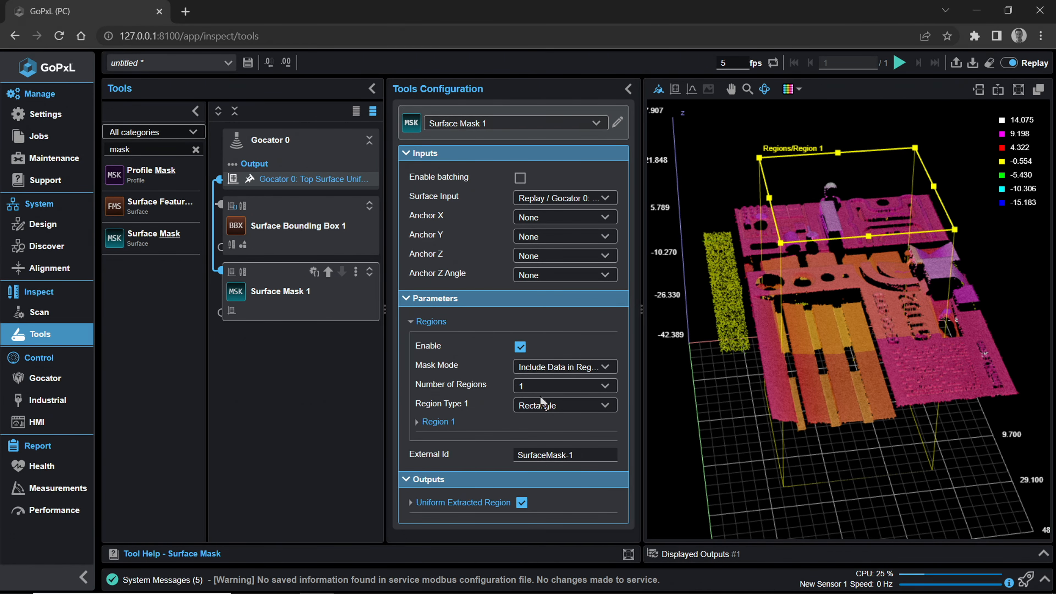
Set the number of mask regions to 2 and move Region 2 away from the overlapping Region 1
click(557, 387)
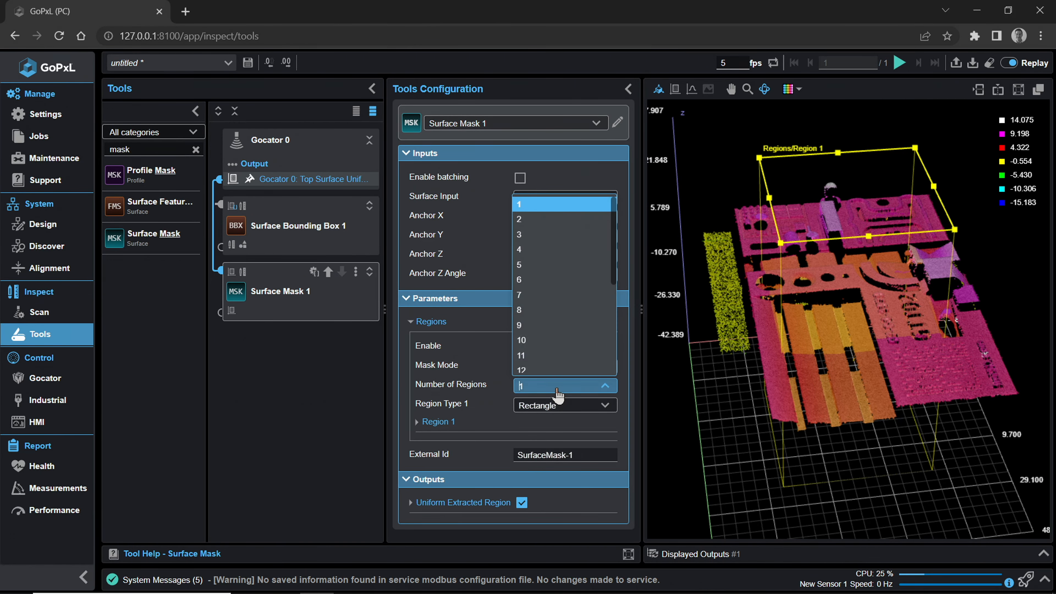
click(572, 220)
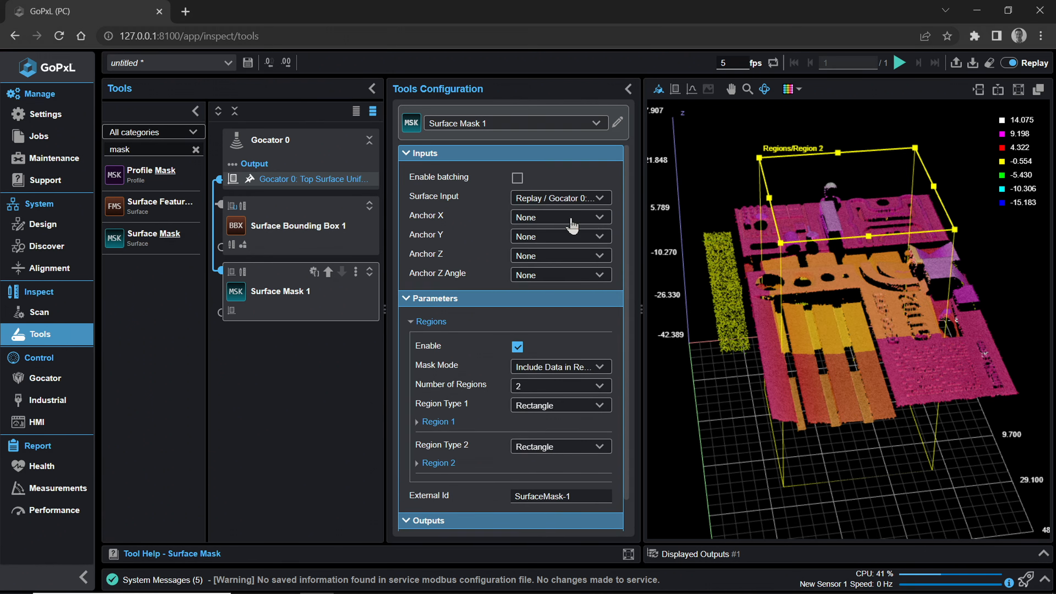
drag(1023, 323, 1020, 385)
scroll(1019, 382, down, 2)
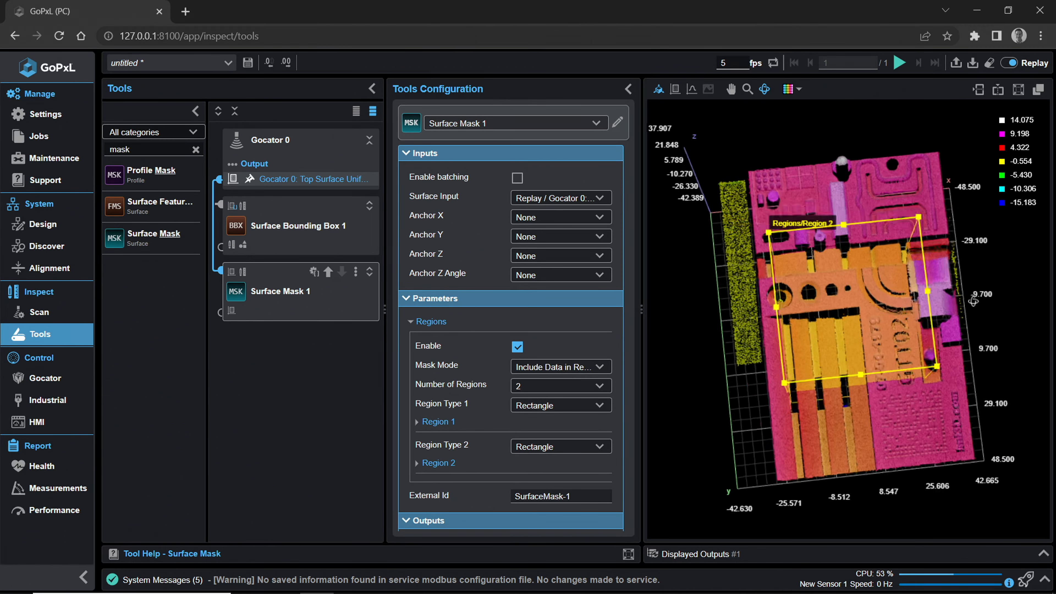
drag(878, 288, 929, 219)
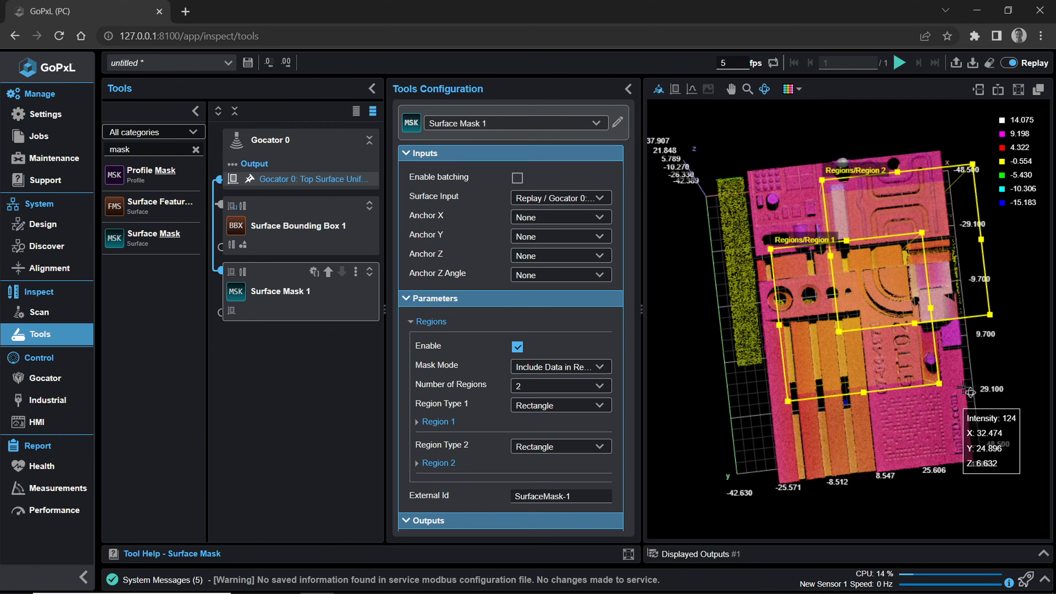
drag(945, 282, 982, 356)
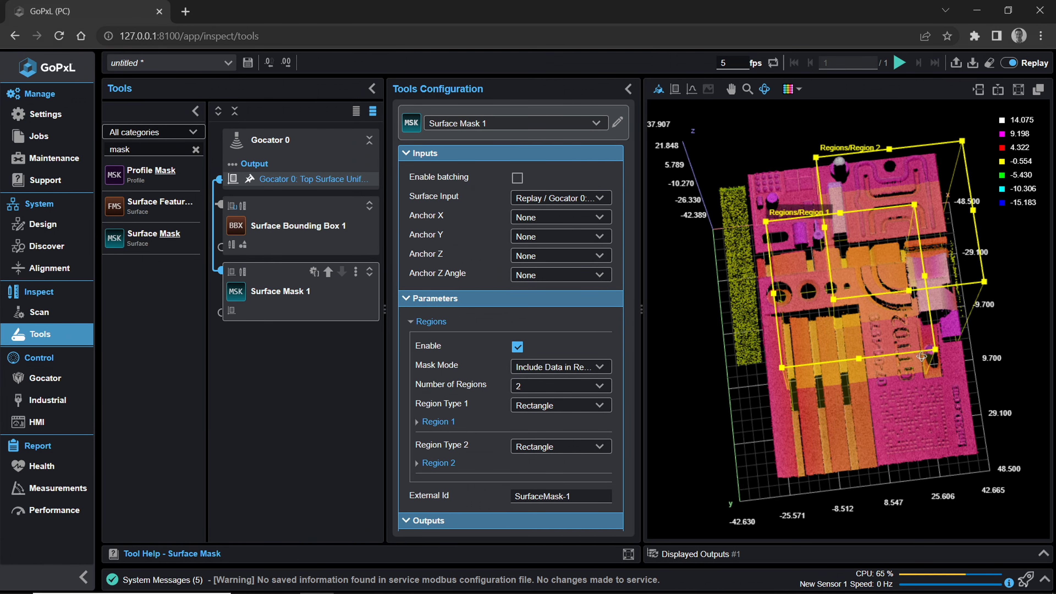
In the 2D view, shrink Region 2 to fit around the small raised pin near the plate's right edge
click(675, 90)
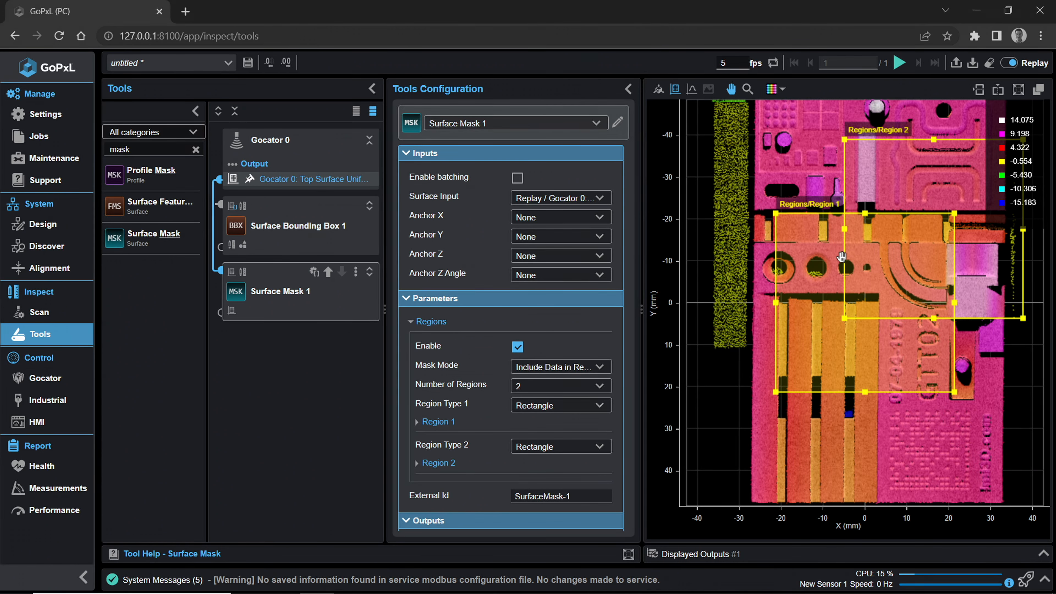
scroll(839, 254, down, 2)
drag(889, 220, 914, 274)
drag(847, 225, 918, 347)
drag(1001, 350, 946, 354)
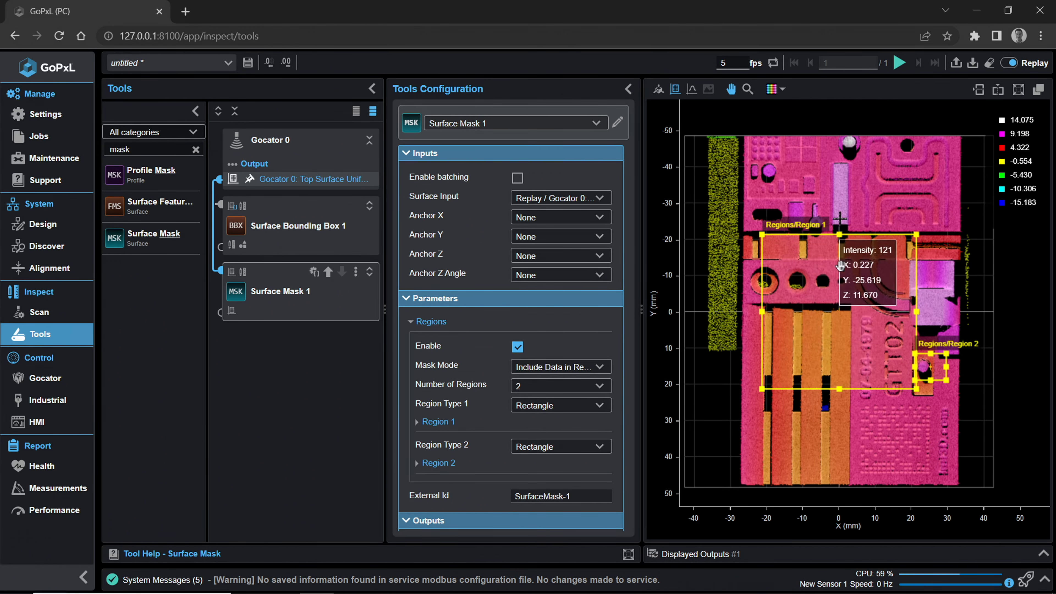
Shrink Region 1 around the round-headed pin at the plate's upper edge and slightly narrow Region 2
drag(843, 274, 919, 171)
drag(993, 286, 866, 156)
drag(946, 367, 937, 367)
drag(852, 373, 829, 370)
drag(828, 142, 826, 142)
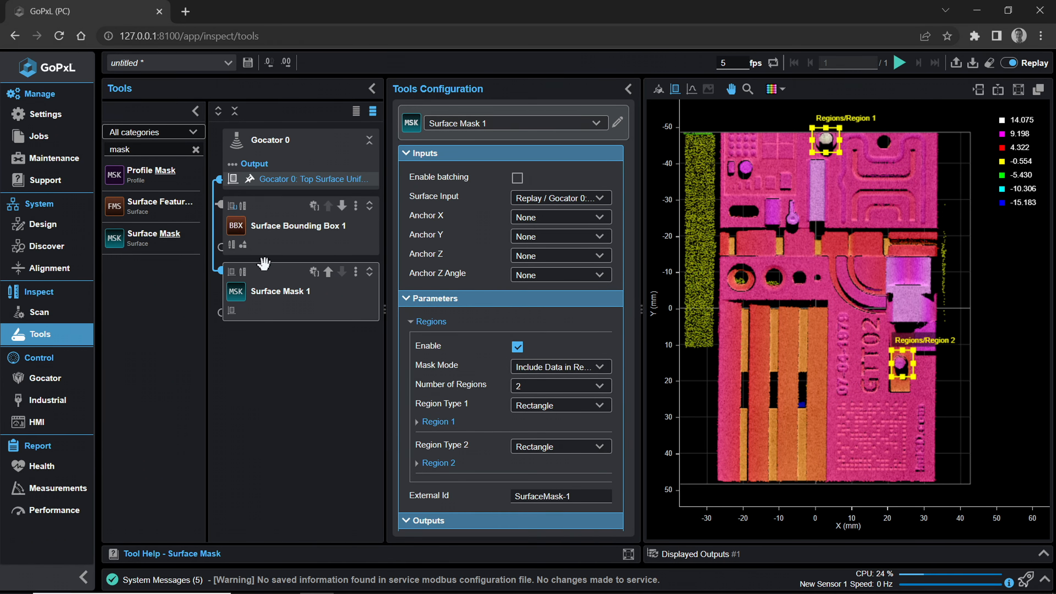
Collapse the list of available tools, expand Surface Mask 1, and display its Uniform Extracted Region output
click(194, 112)
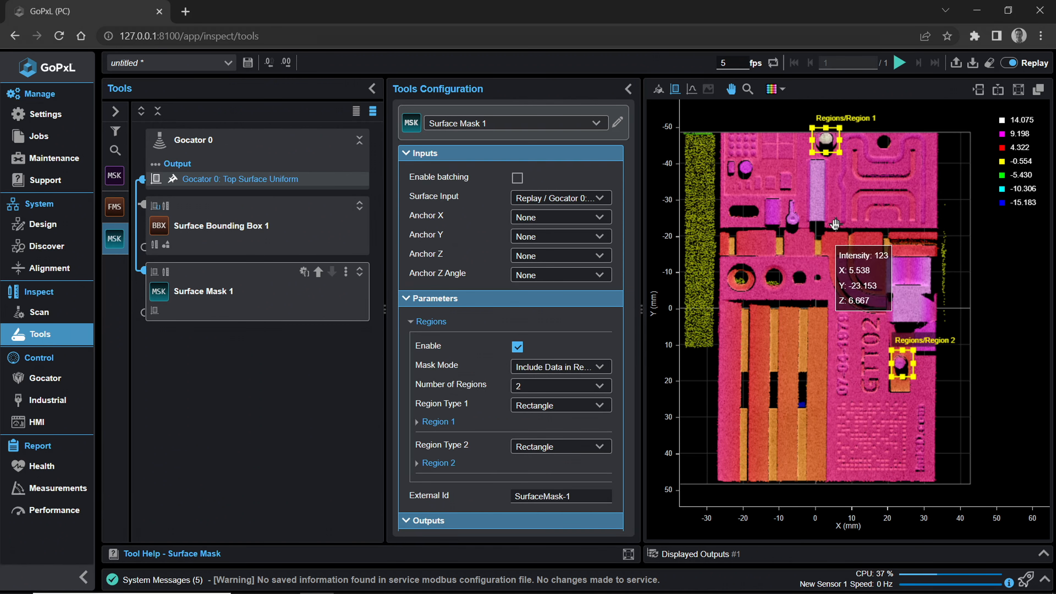
click(361, 273)
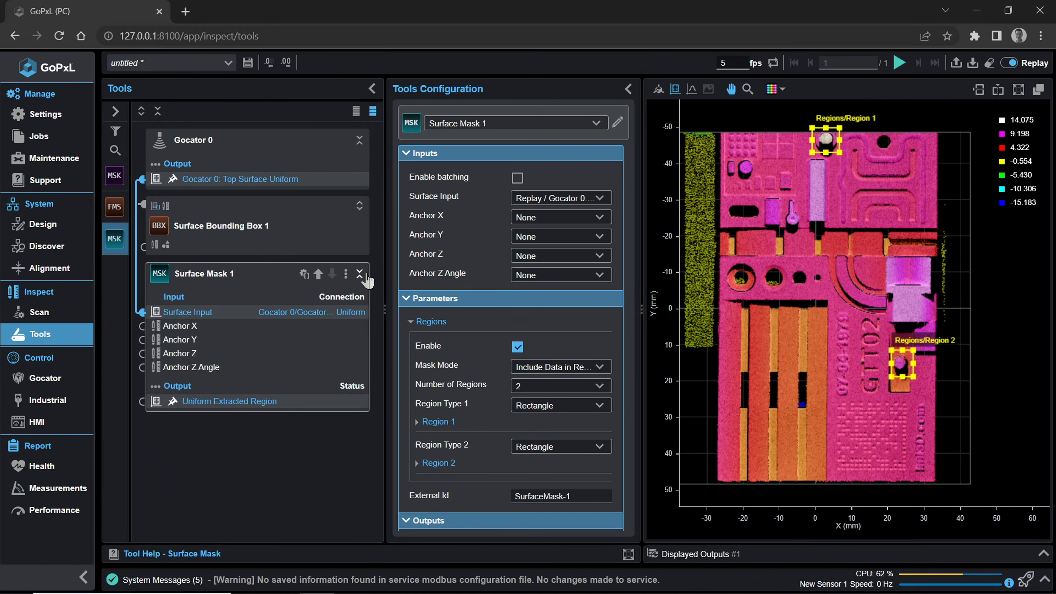
click(248, 402)
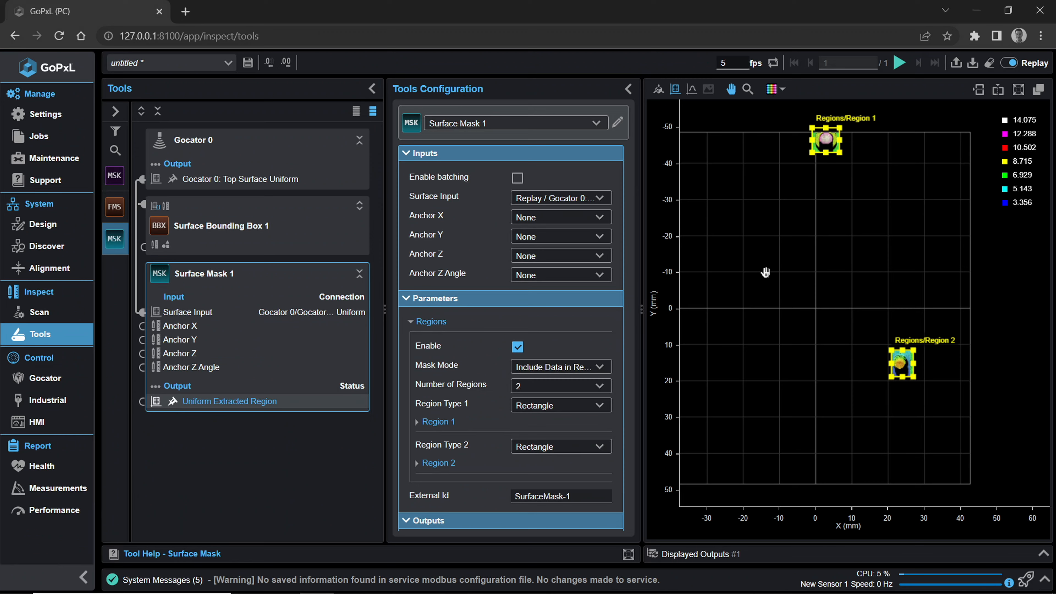
drag(765, 273, 736, 308)
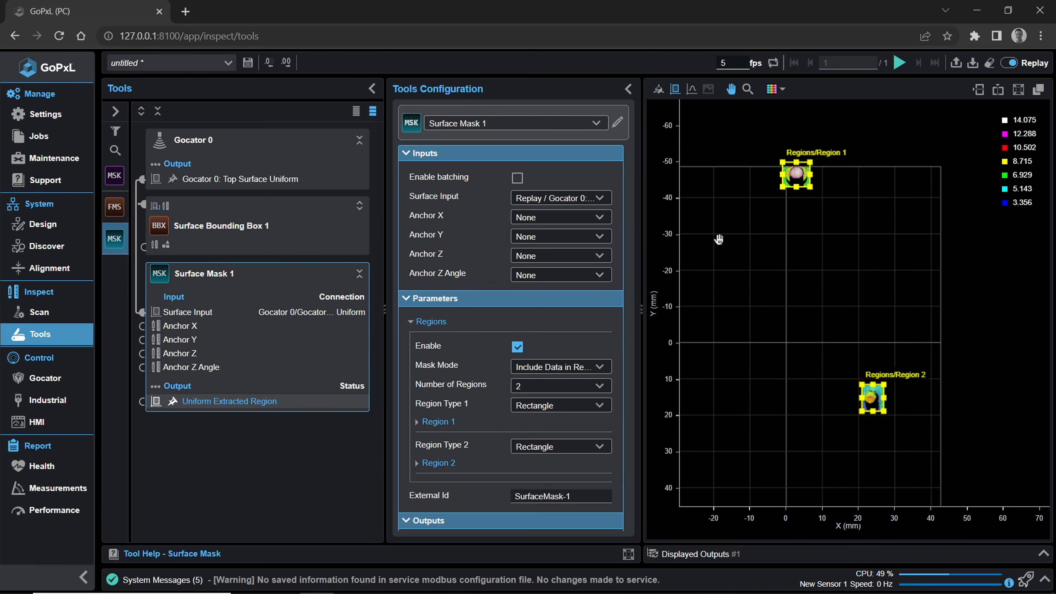
Examine the surface data extracted by the two mask regions in 3D from several angles
click(659, 95)
drag(789, 381, 788, 333)
scroll(789, 321, up, 5)
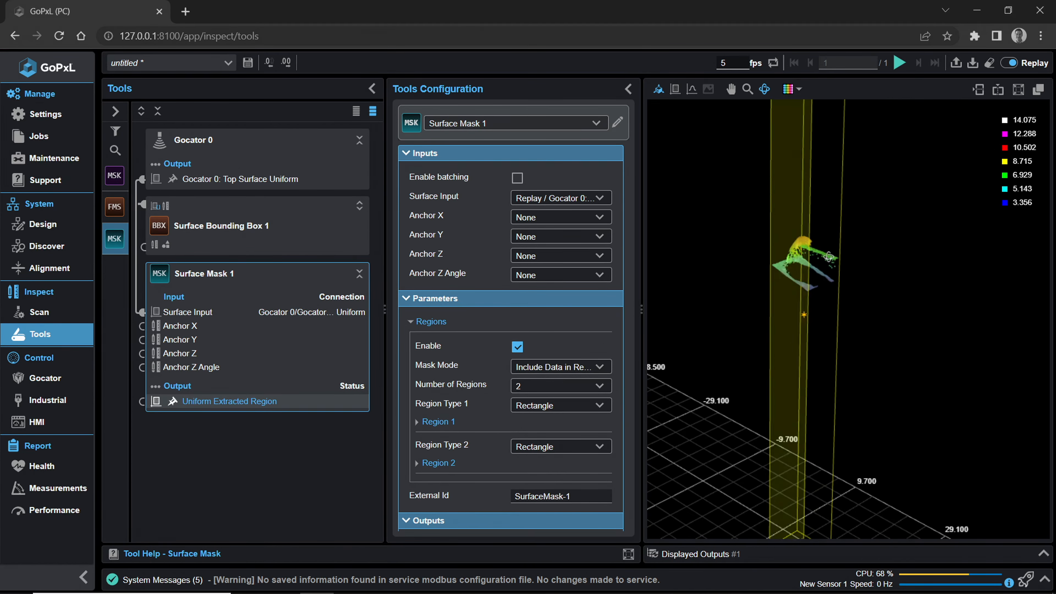
drag(885, 258, 866, 335)
drag(881, 142, 874, 302)
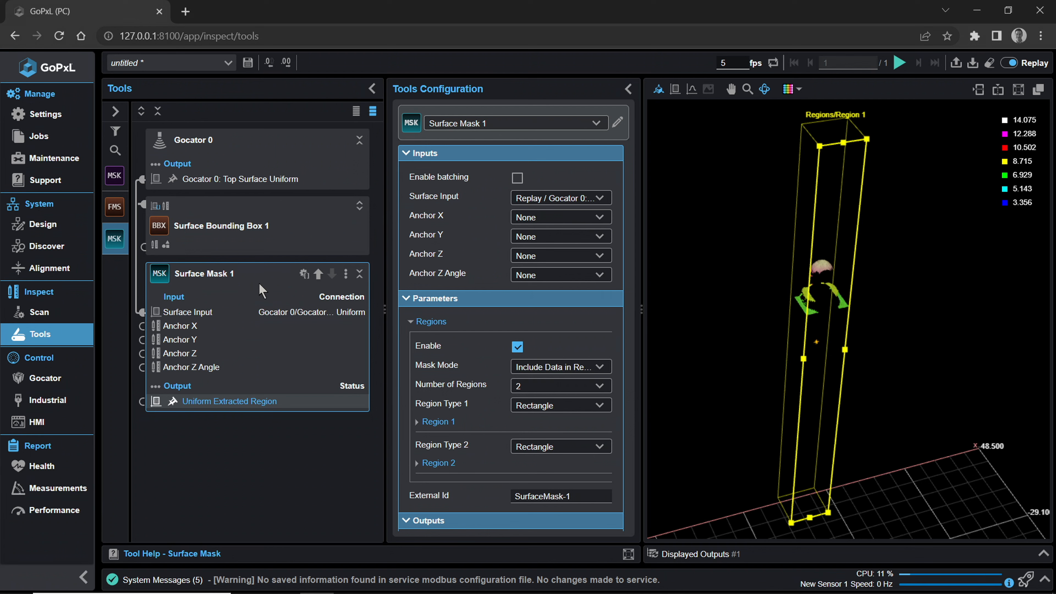
Display the mask's Surface Input again and set Region Type 1 to Circle
click(200, 312)
drag(714, 387, 727, 396)
scroll(727, 397, down, 1)
drag(716, 320, 724, 352)
drag(908, 338, 894, 318)
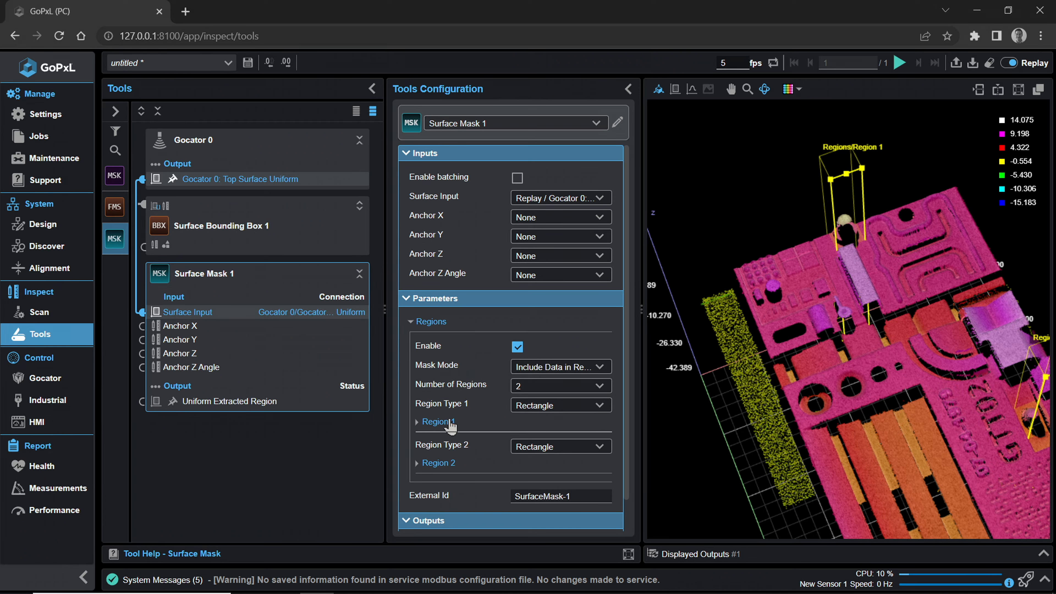
click(595, 408)
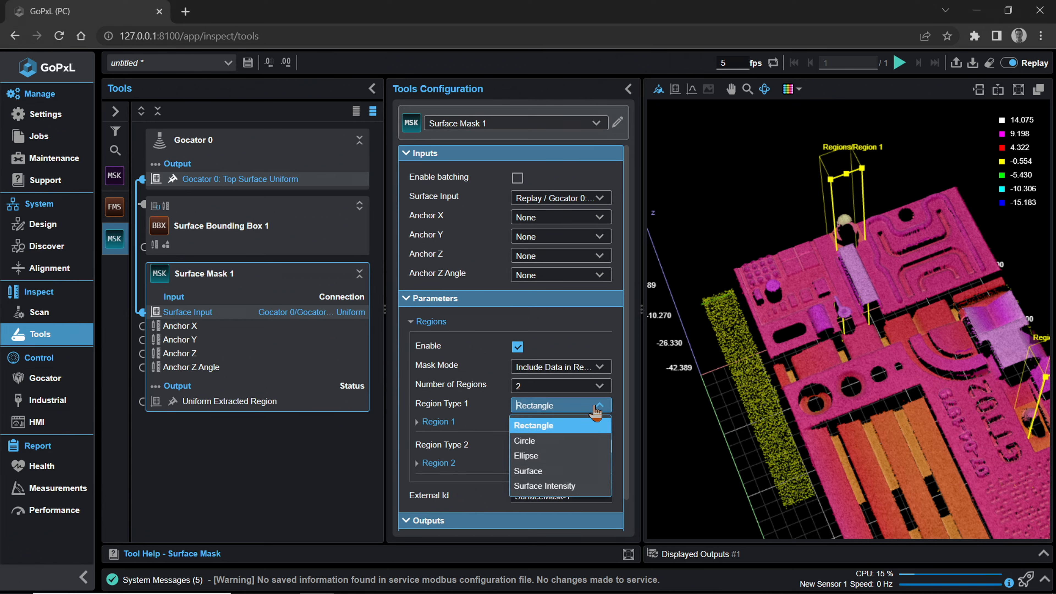
click(554, 441)
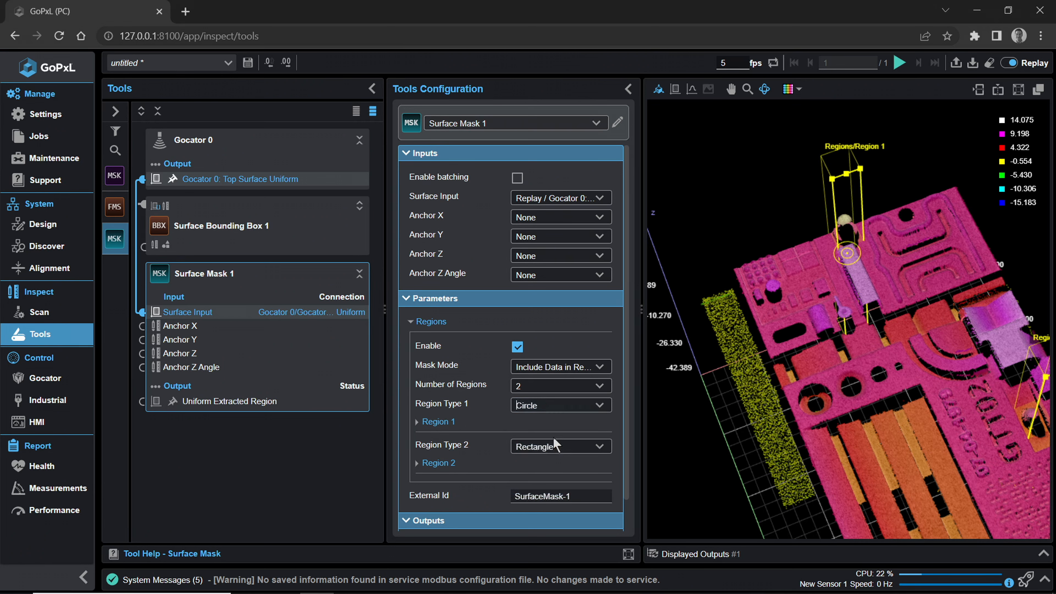
In the 2D view, tighten circular Region 1 around the round pin head to about 5.5 mm wide
click(675, 89)
drag(814, 281, 790, 349)
scroll(790, 348, up, 3)
drag(789, 263, 784, 279)
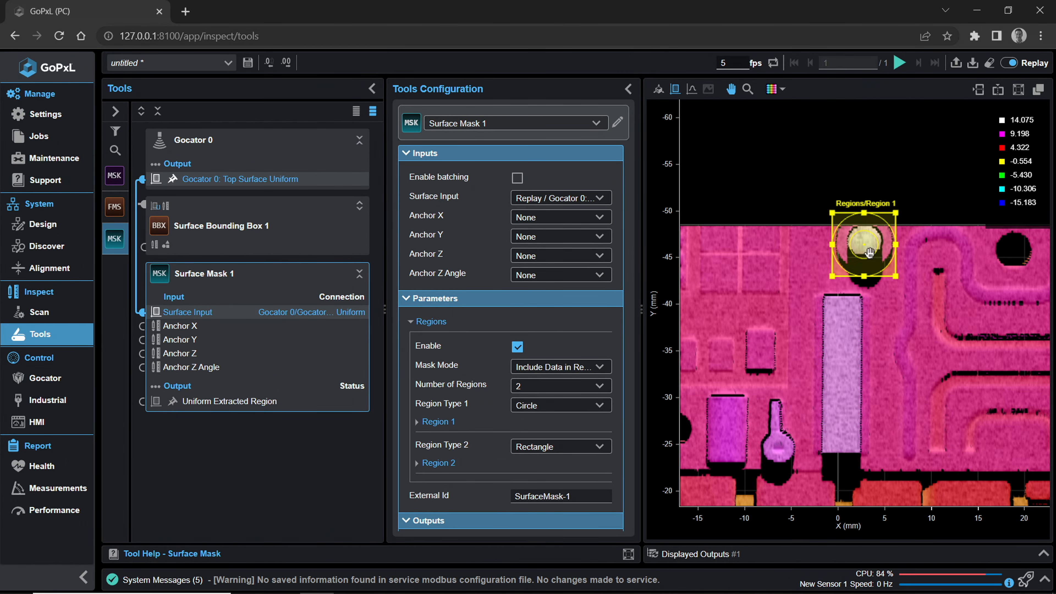
drag(832, 212, 838, 218)
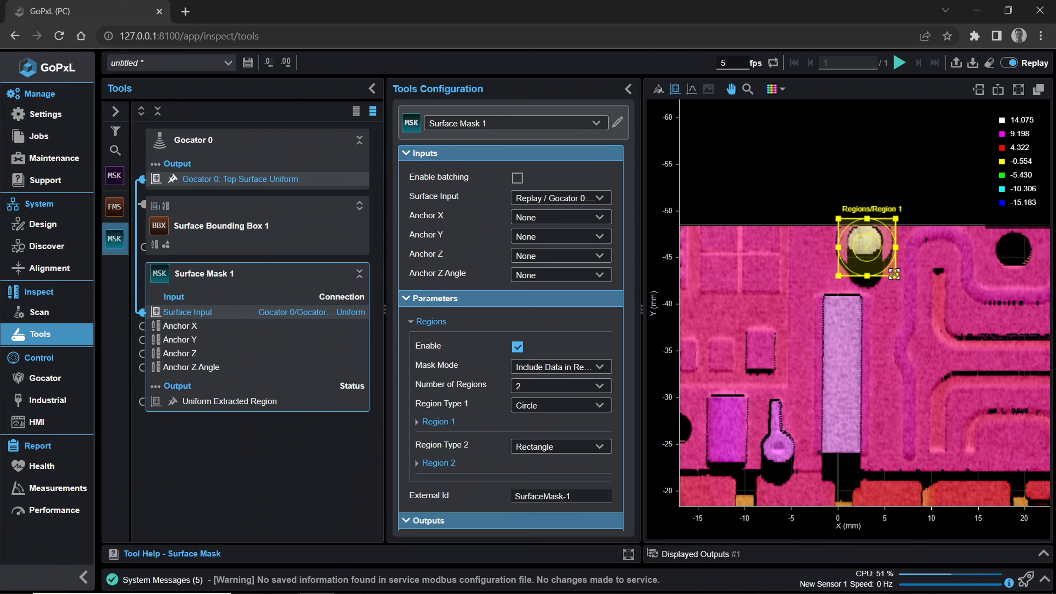
drag(895, 276, 891, 272)
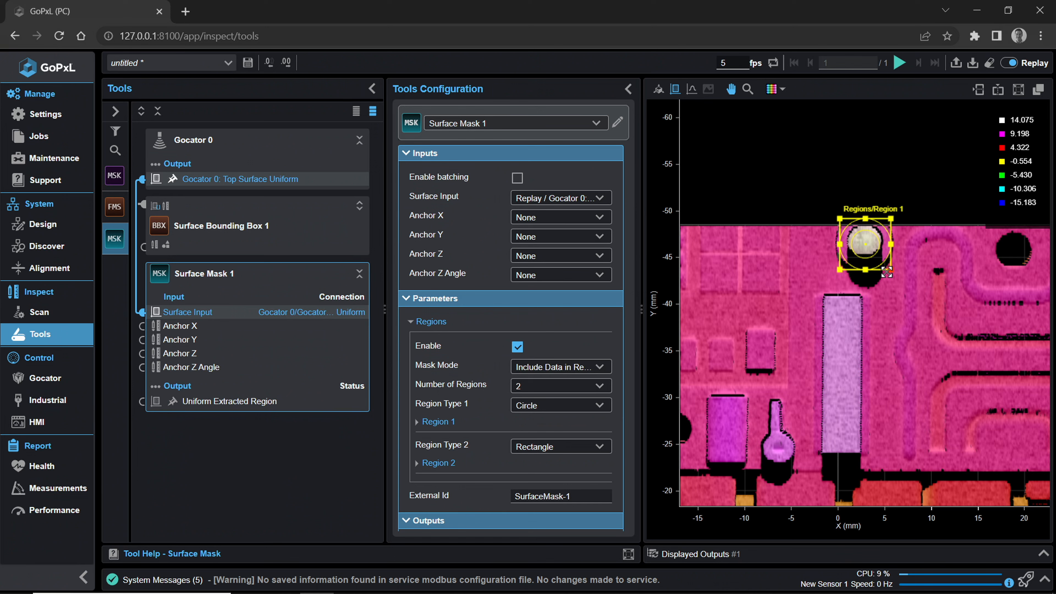
Expand Region 1's parameters and set its inner diameter to 0 mm
click(438, 422)
scroll(523, 391, down, 5)
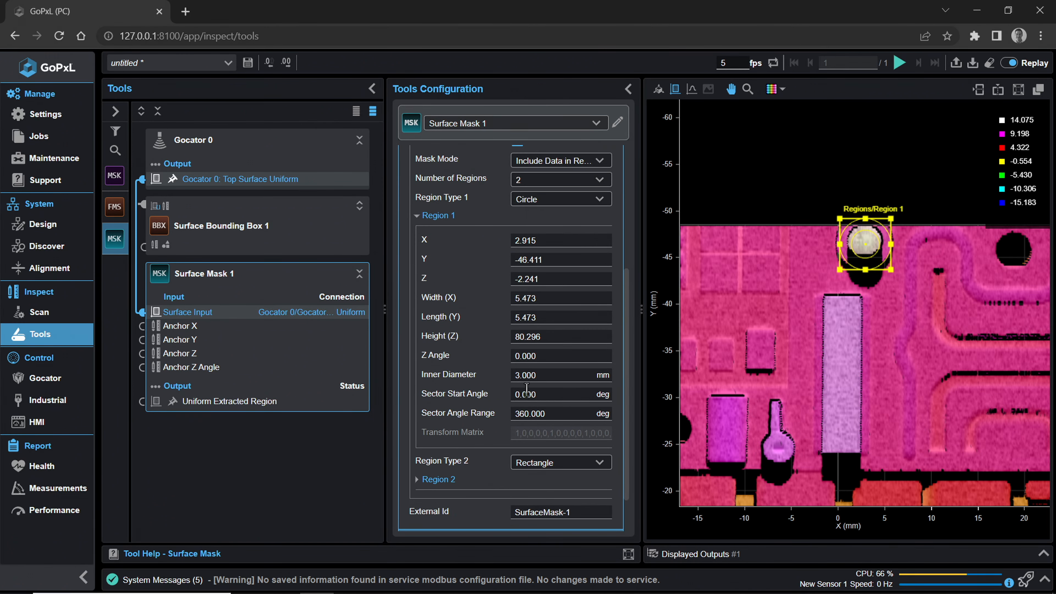
click(549, 377)
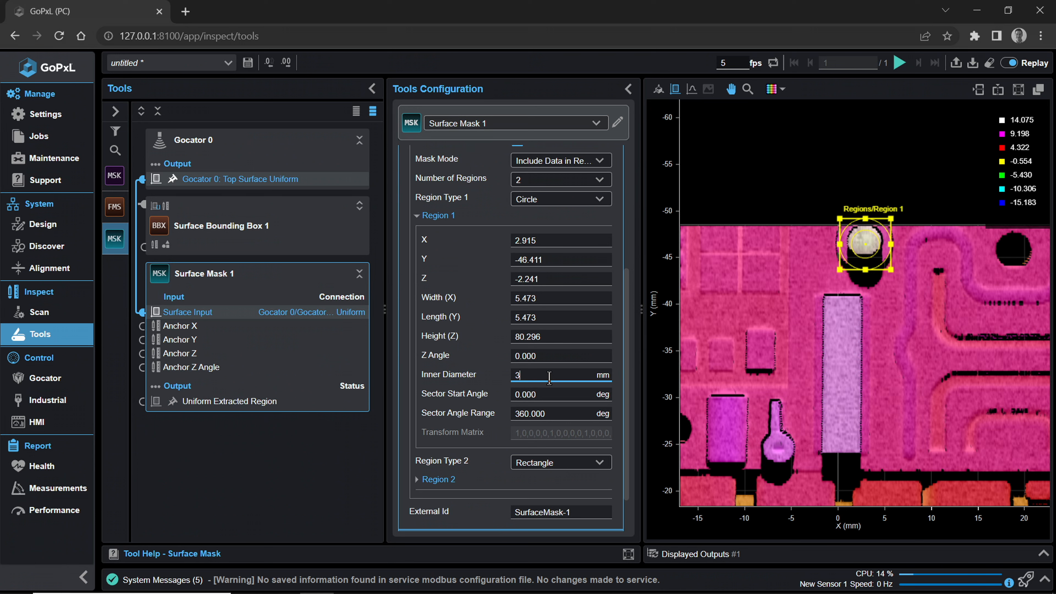
text(0)
scroll(812, 309, down, 5)
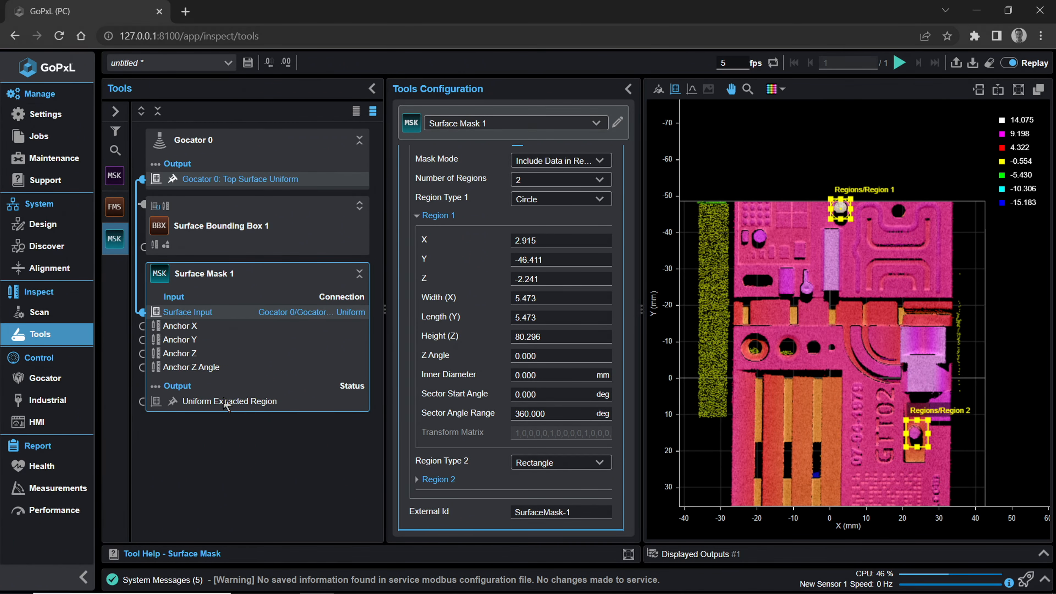
Display the mask's Uniform Extracted Region output and examine the circular and rectangular extractions in 3D
click(227, 404)
click(659, 89)
drag(751, 263, 841, 262)
scroll(861, 262, up, 3)
drag(851, 207, 849, 481)
scroll(856, 277, up, 2)
drag(840, 288, 789, 315)
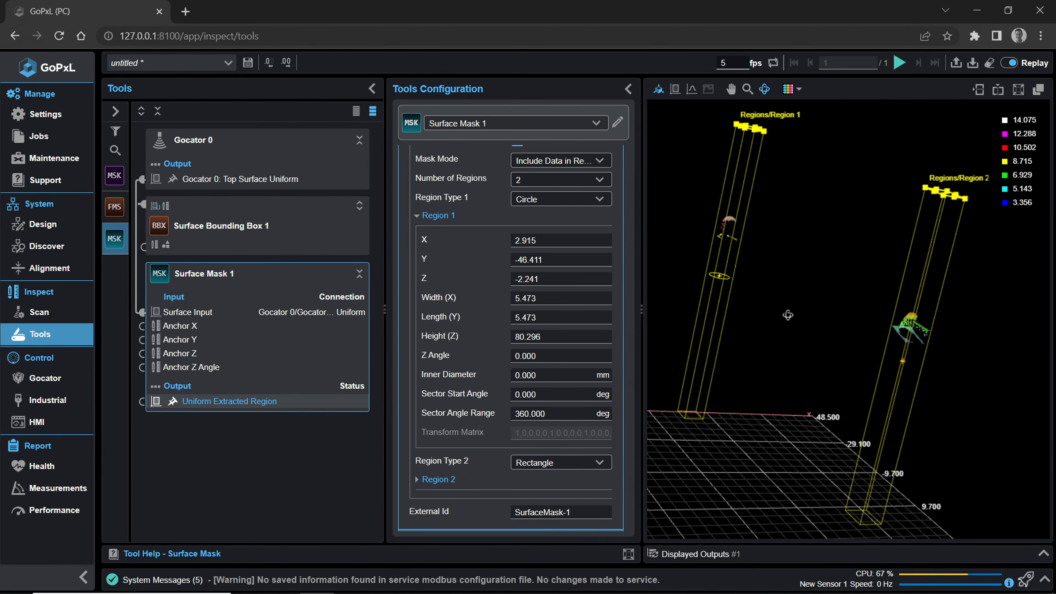
Find the Surface Dimension tool by searching for "dimension" and add it to the inspection tool chain
mouse_move(114, 177)
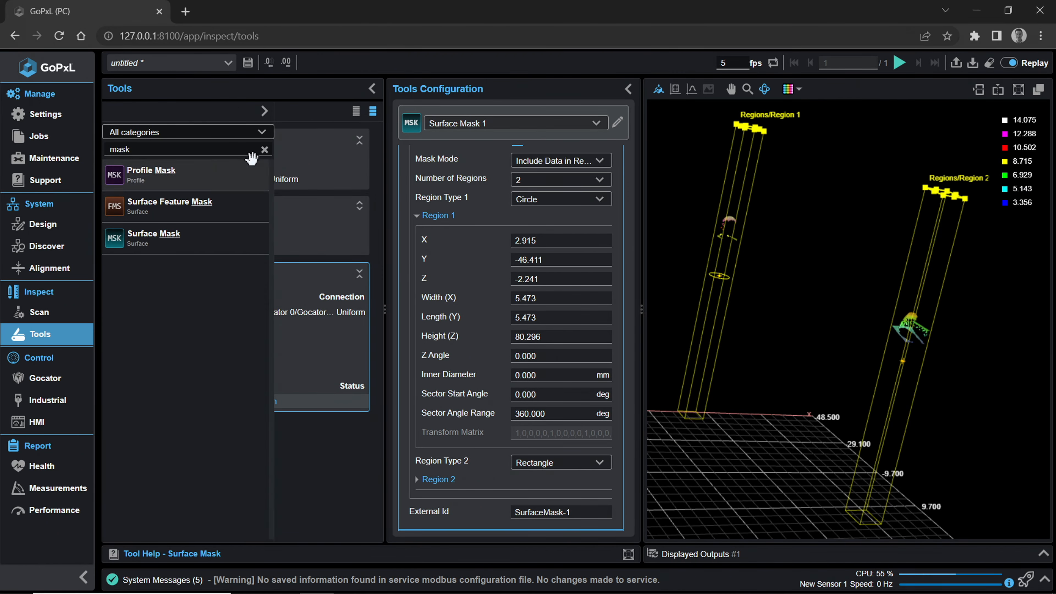
click(265, 149)
text(dimension)
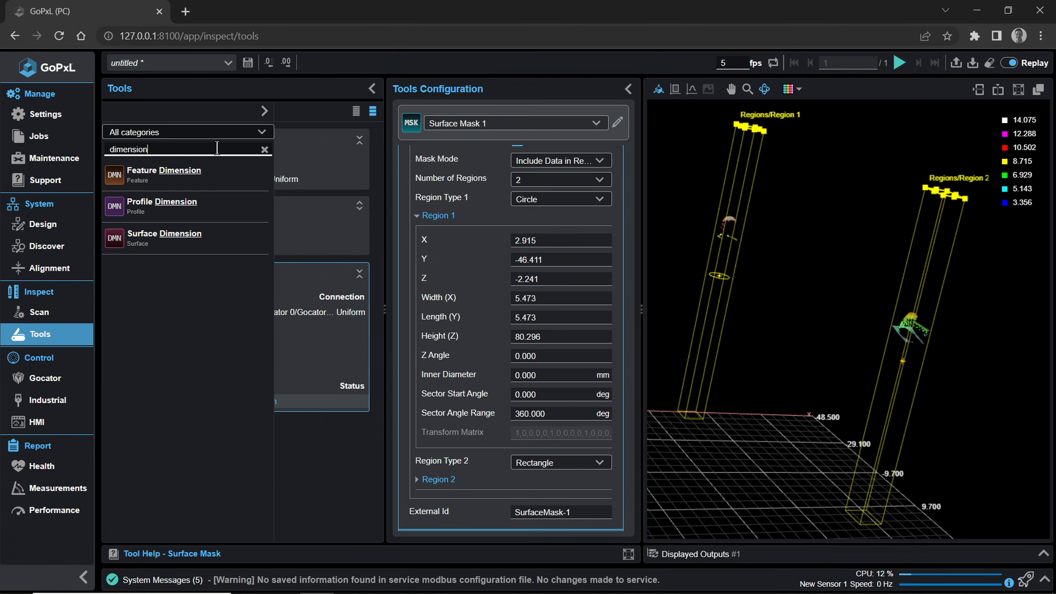
click(224, 244)
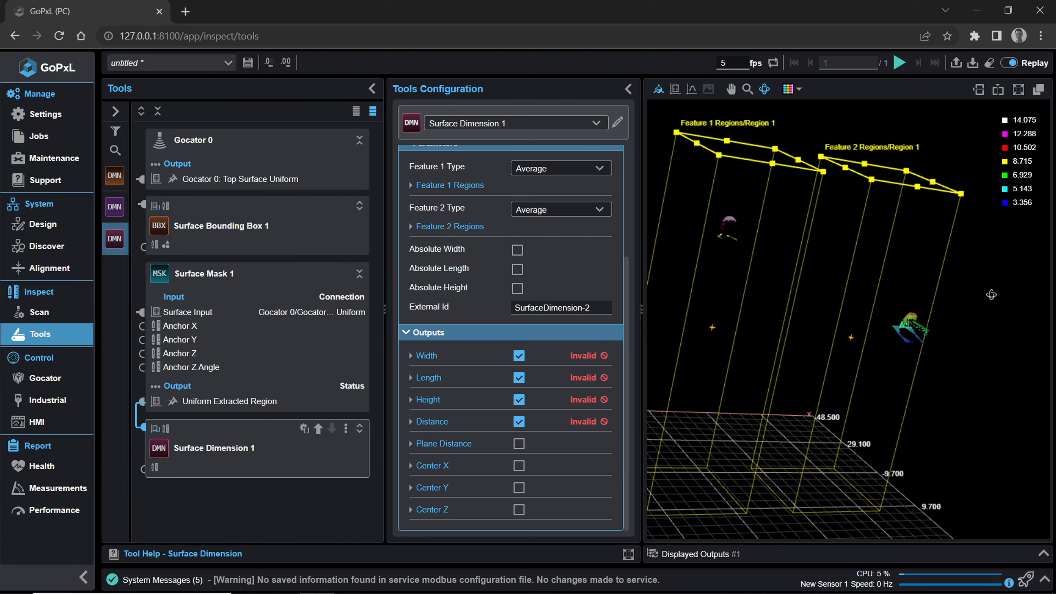
In the 2D view, move Feature 1's region over the round pin head and Feature 2's region over the rectangular extraction
click(675, 89)
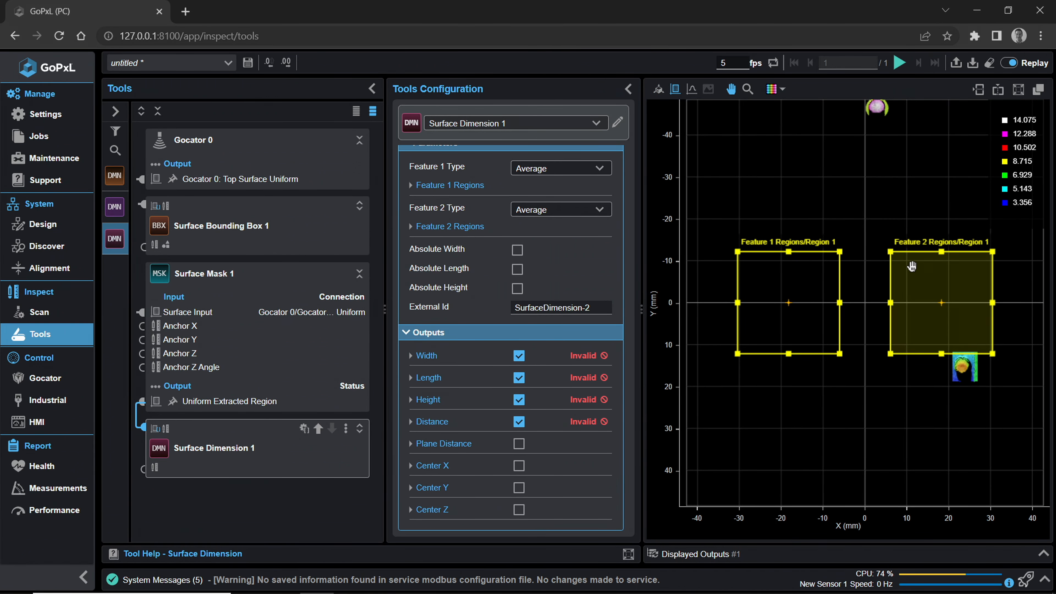
scroll(911, 266, down, 2)
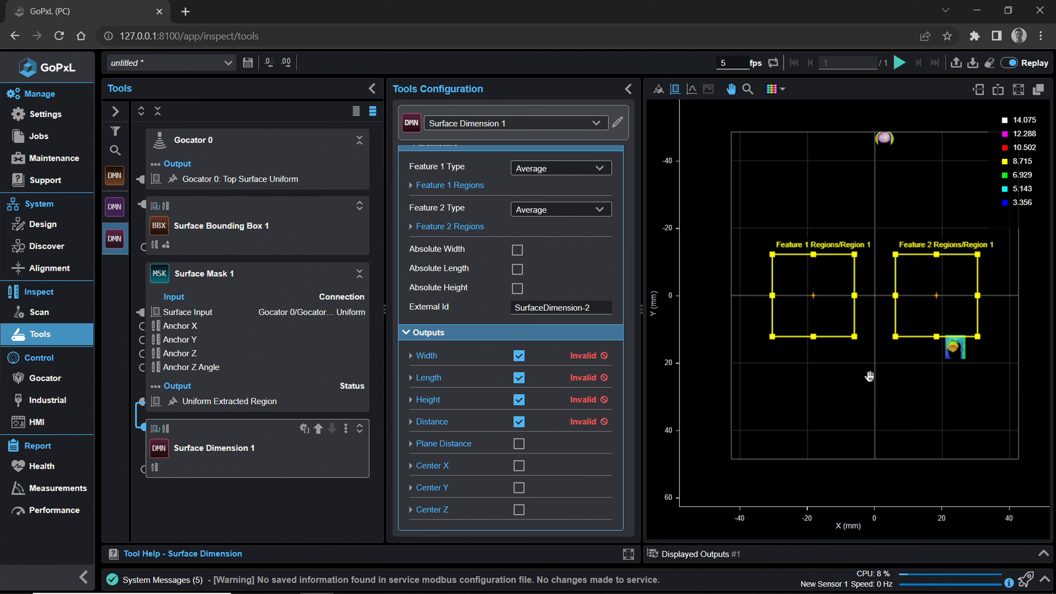
drag(834, 294, 904, 211)
drag(917, 176, 920, 152)
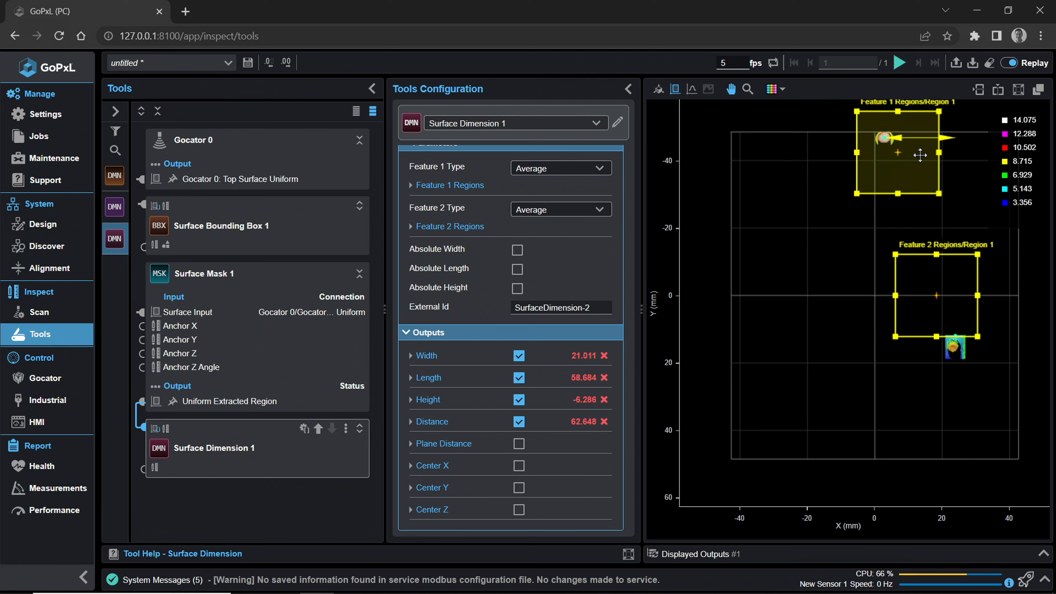
drag(958, 289, 971, 342)
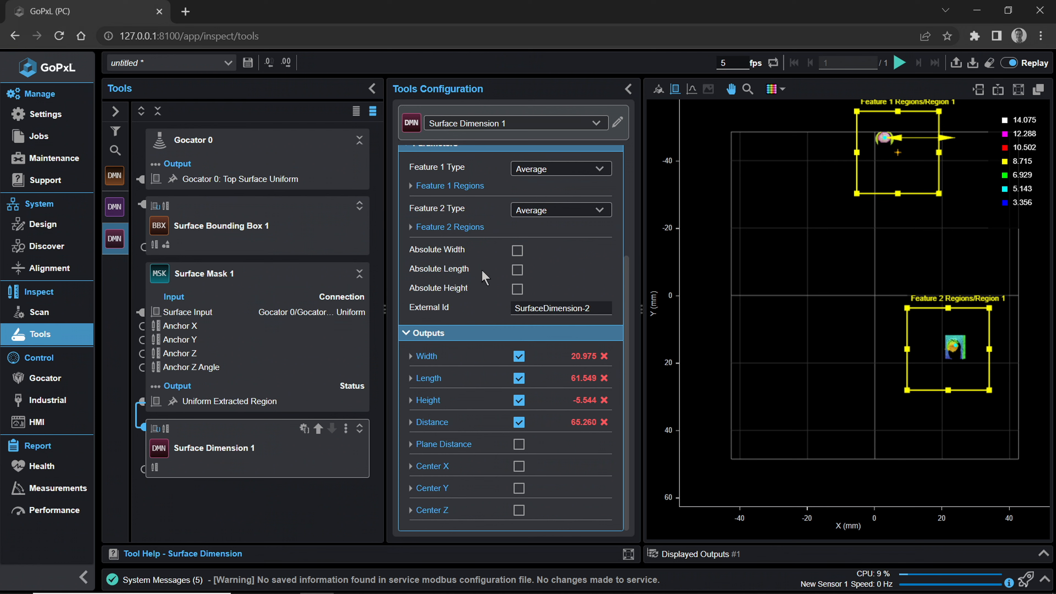
Open the list of Feature 1 Type options for the Surface Dimension tool
scroll(479, 279, up, 2)
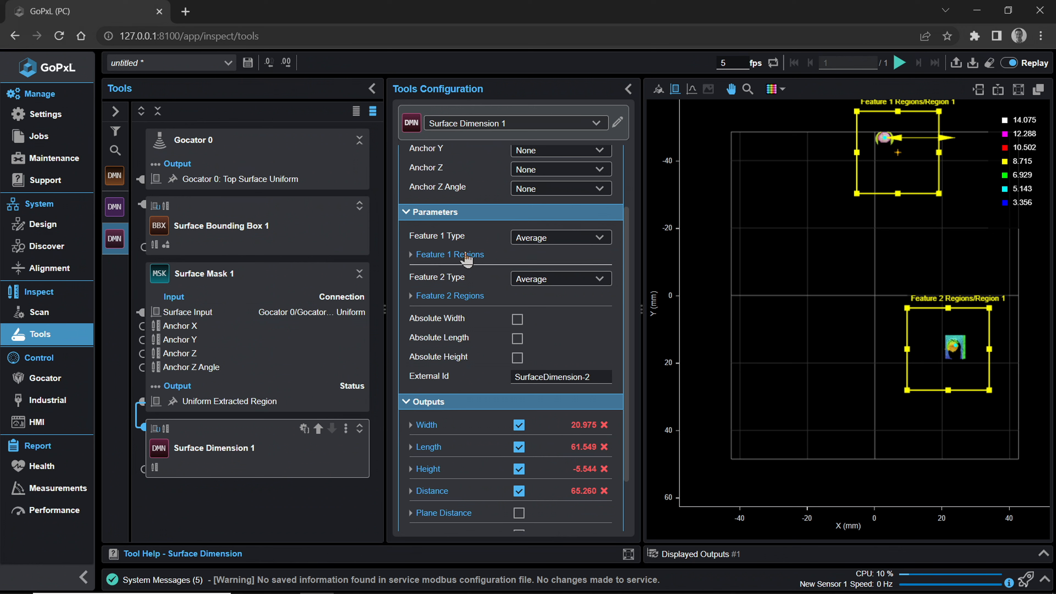
click(530, 243)
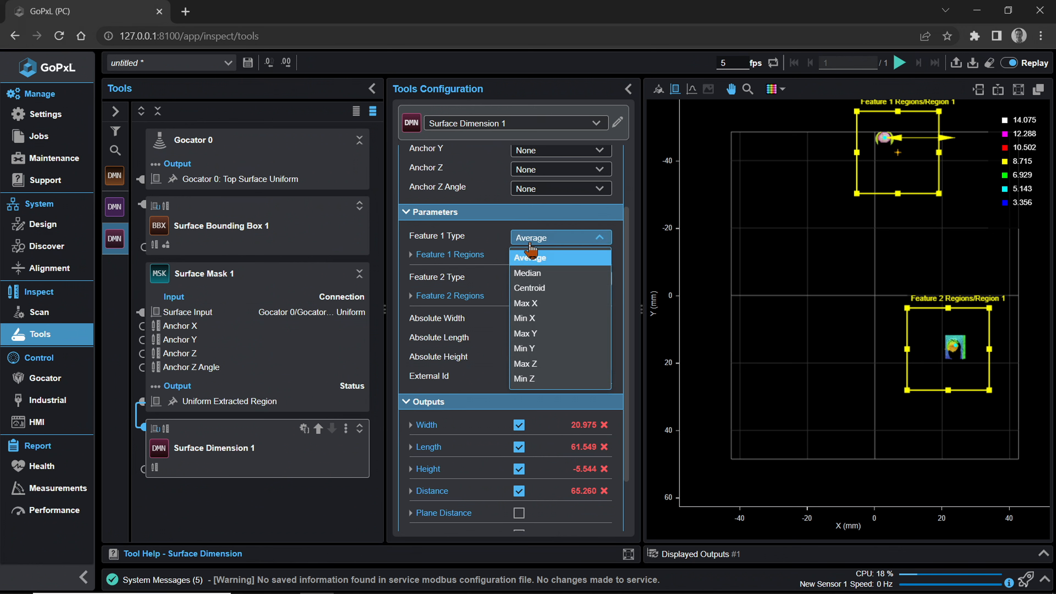